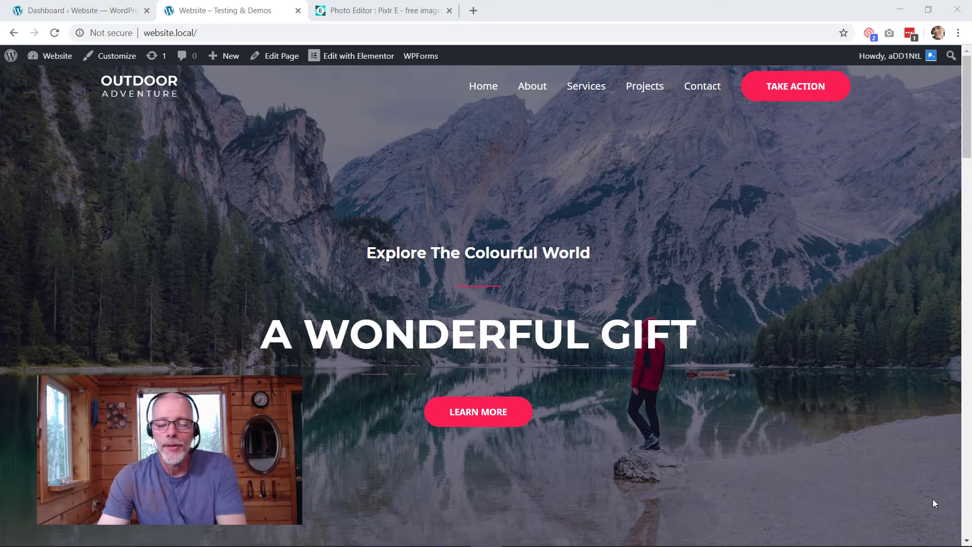
- Scroll the homepage down to the four photos of the Upcoming Tours & Destination section
mouse_move(901, 546)
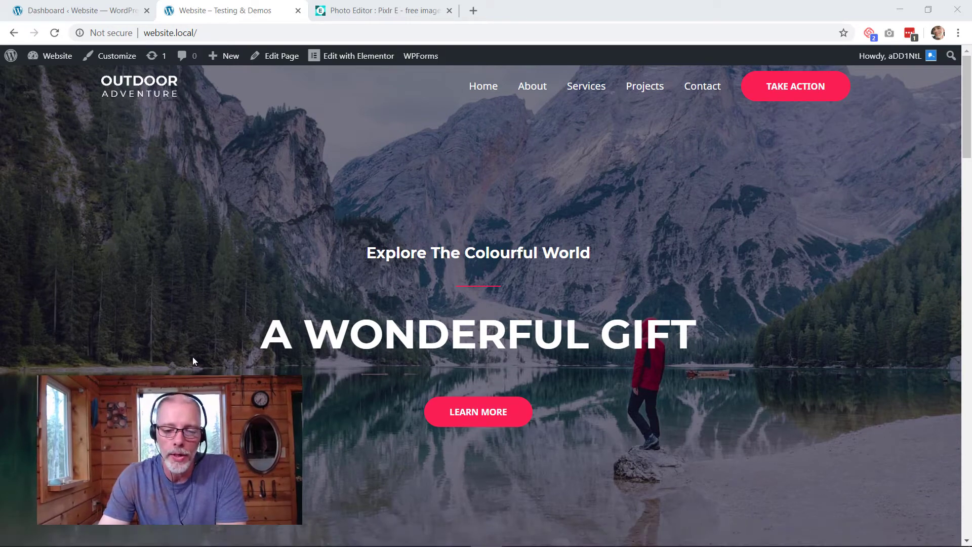
scroll(196, 341, "down", 5)
scroll(196, 343, "down", 10)
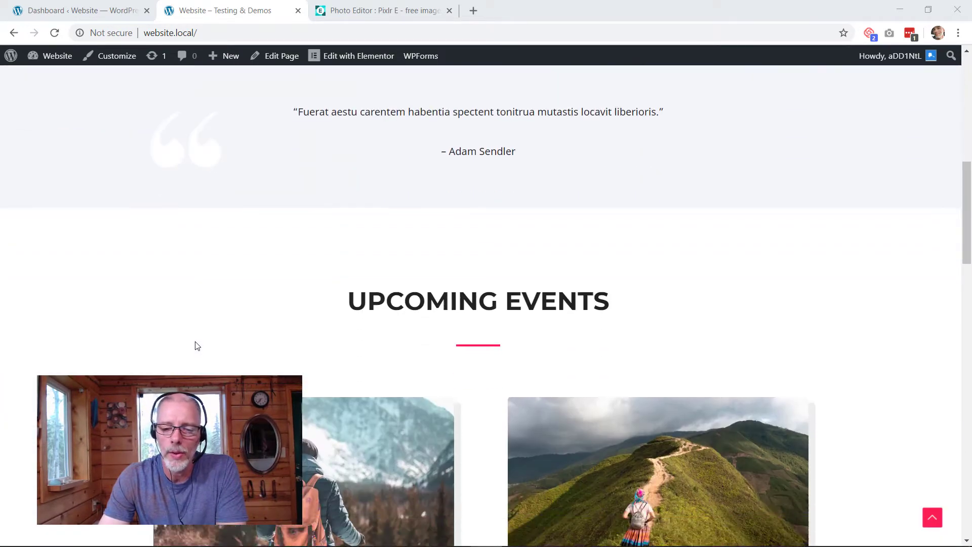
scroll(196, 342, "down", 10)
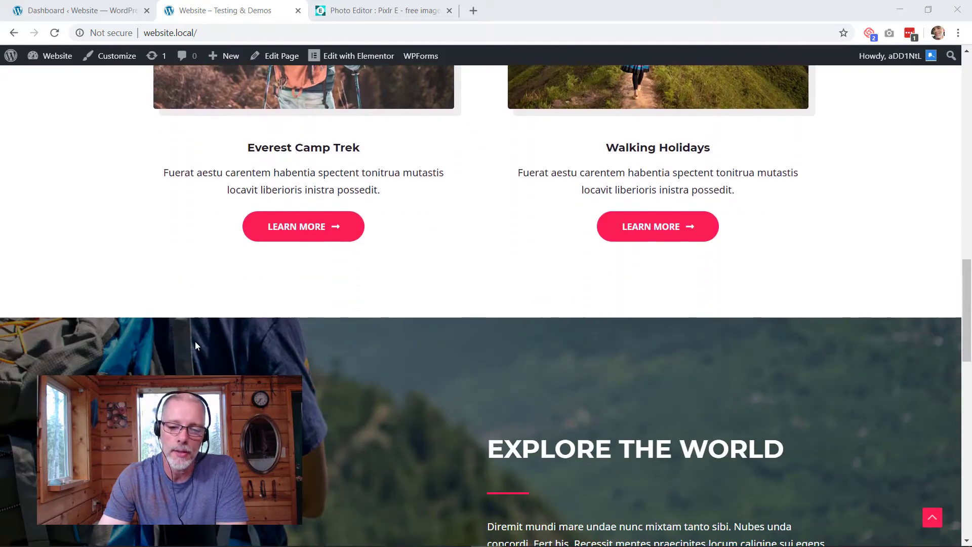
scroll(195, 344, "down", 7)
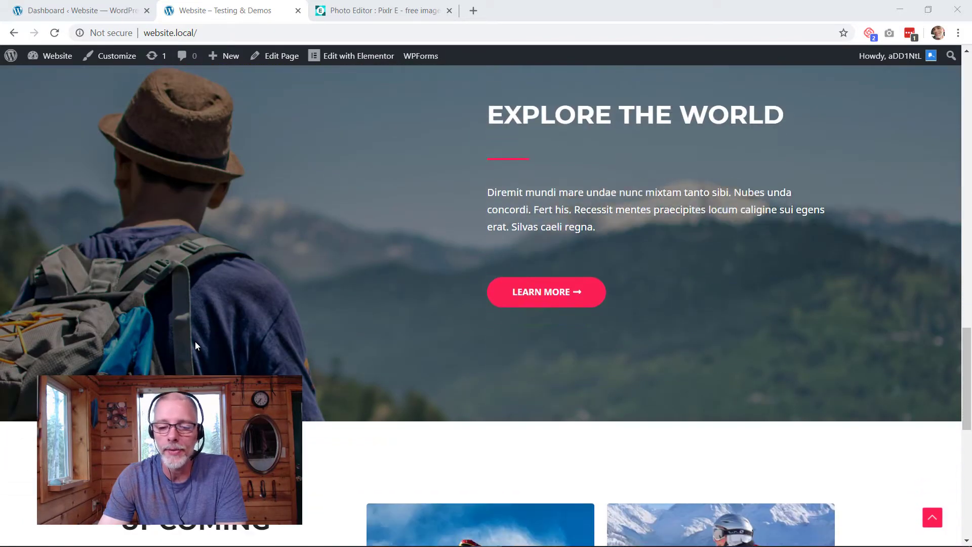
scroll(196, 345, "down", 3)
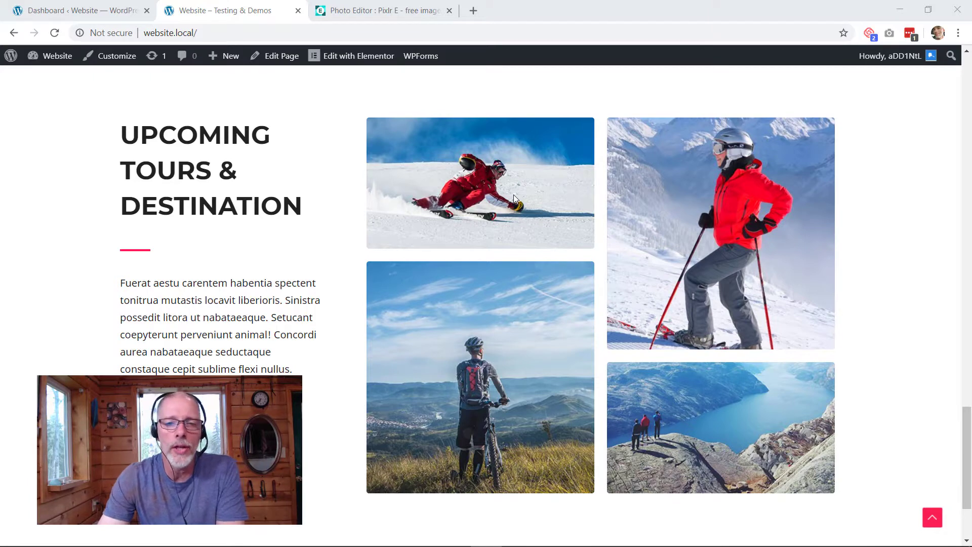
- Open the first skiing photo in its own tab and save it as snow.jpg into the images folder
right_click(484, 197)
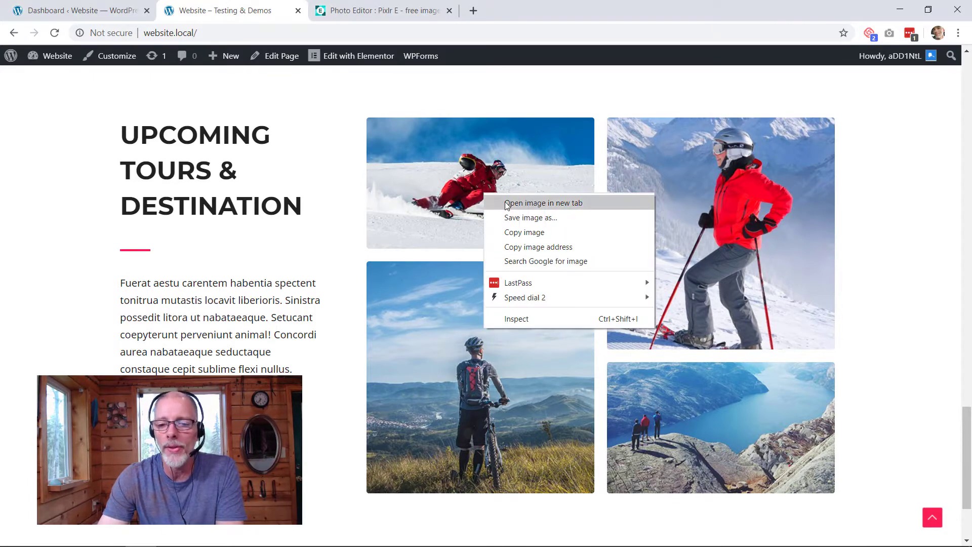
left_click(507, 203)
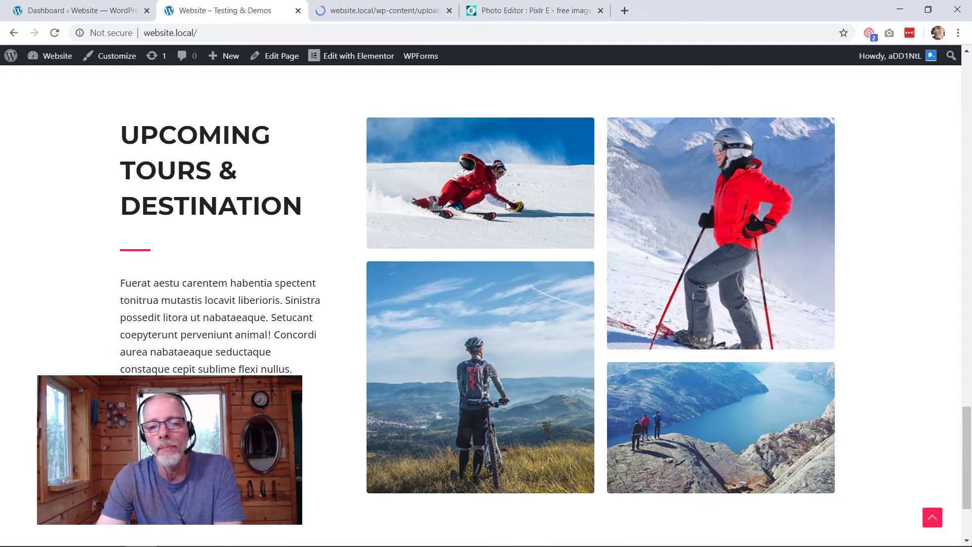
left_click(382, 8)
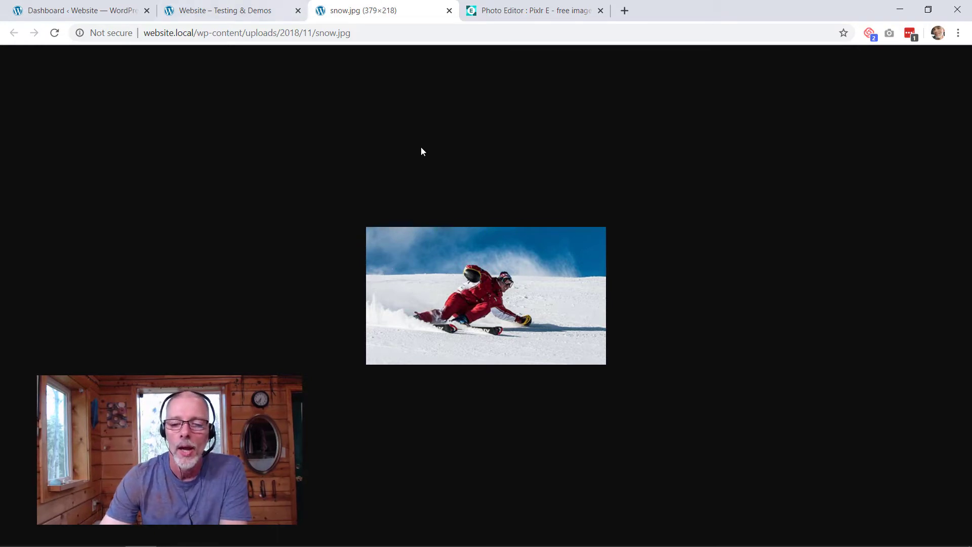
right_click(439, 246)
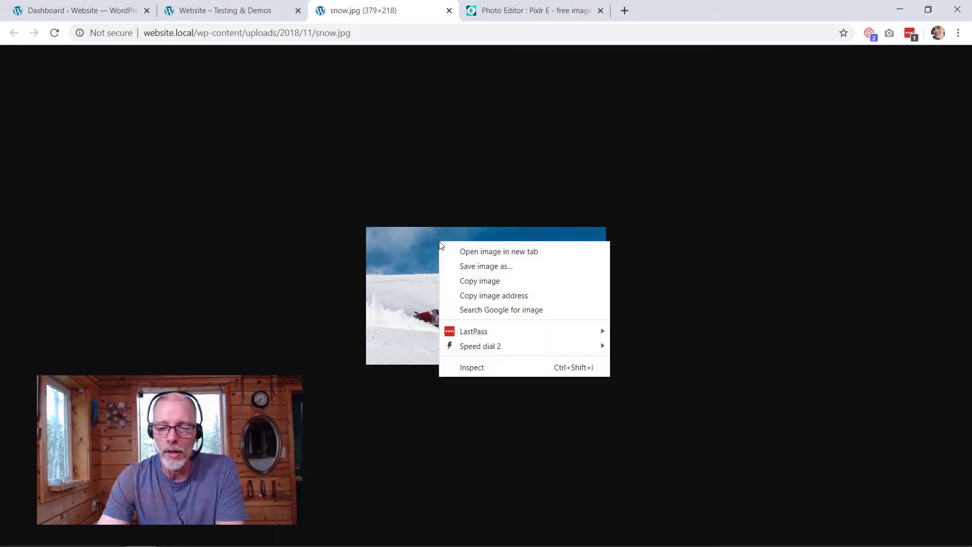
left_click(458, 264)
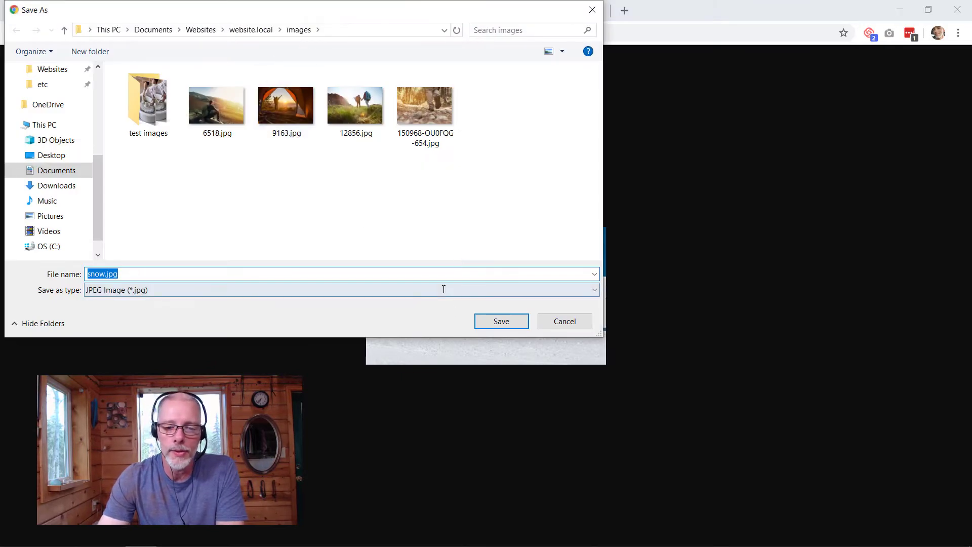
left_click(494, 322)
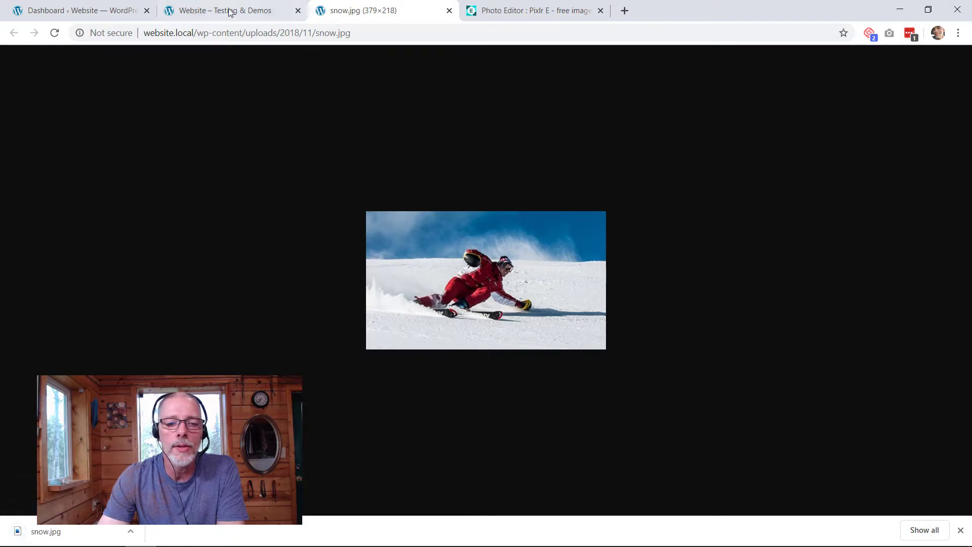
- Save the standing skier photo as snow-1.jpg in the images folder and close both image tabs
left_click(229, 10)
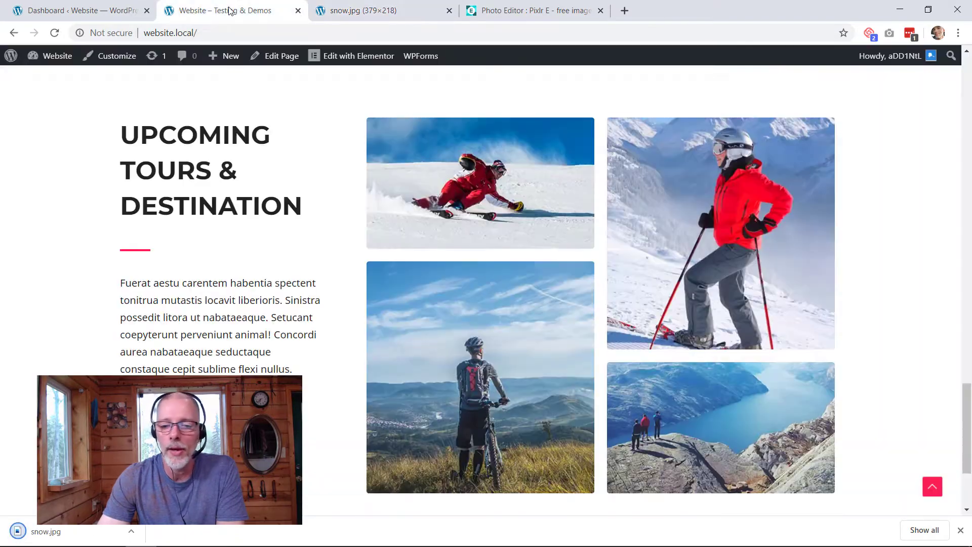
right_click(642, 215)
left_click(660, 226)
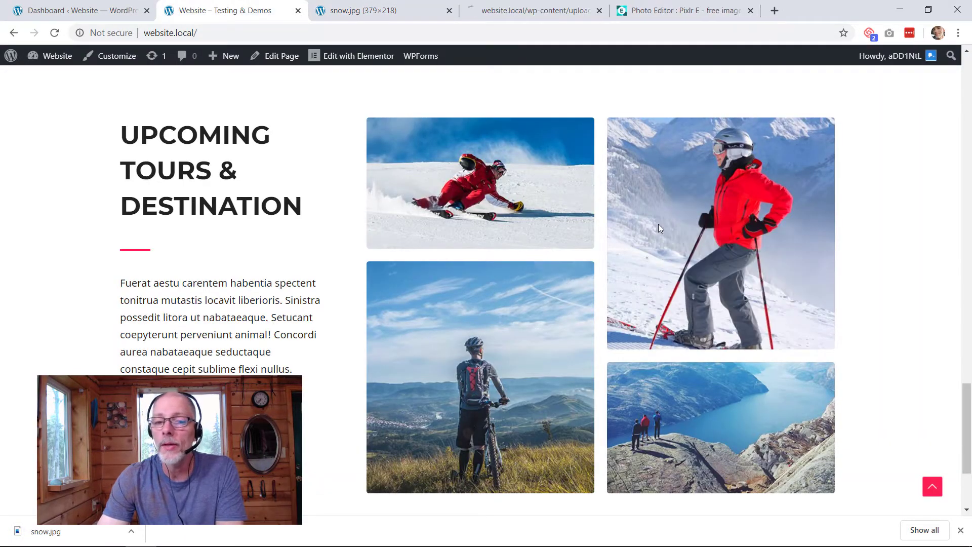
left_click(494, 11)
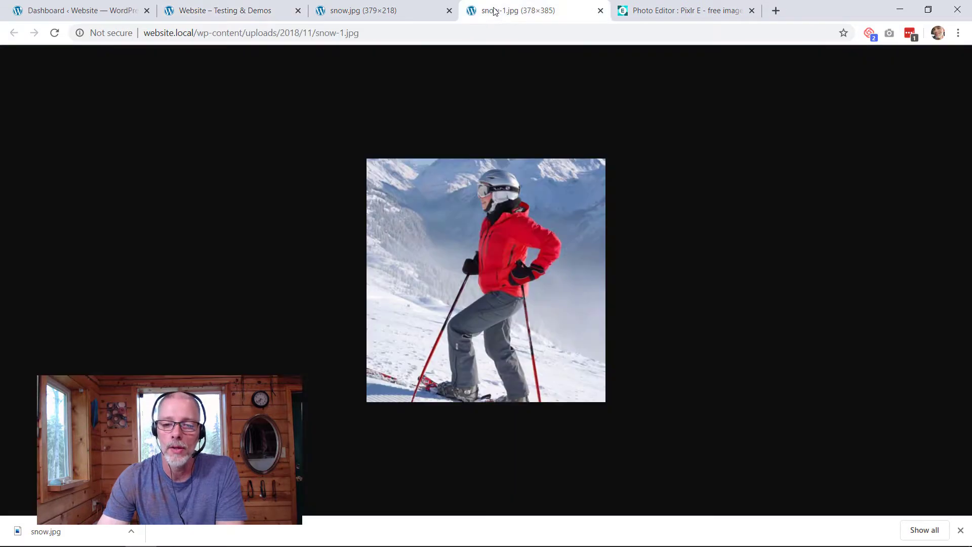
right_click(443, 192)
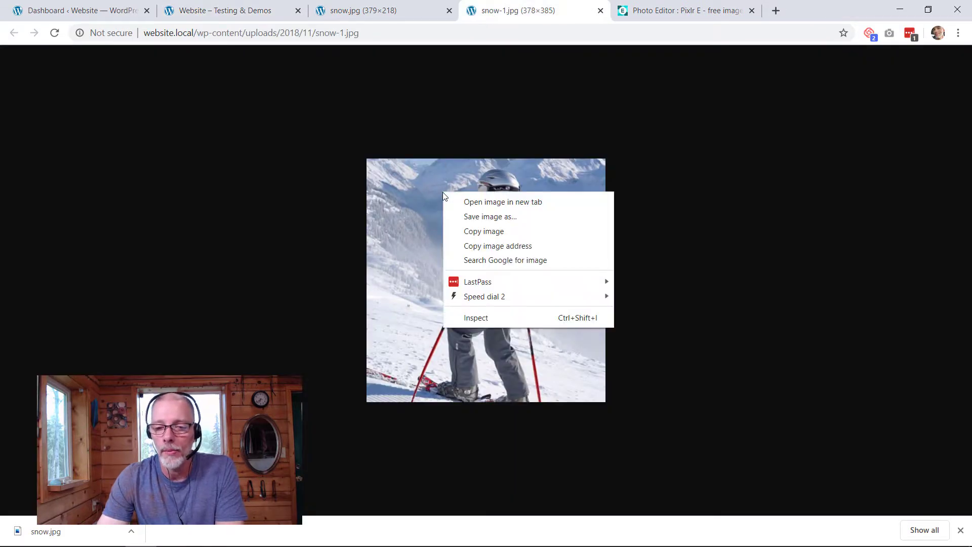
left_click(471, 217)
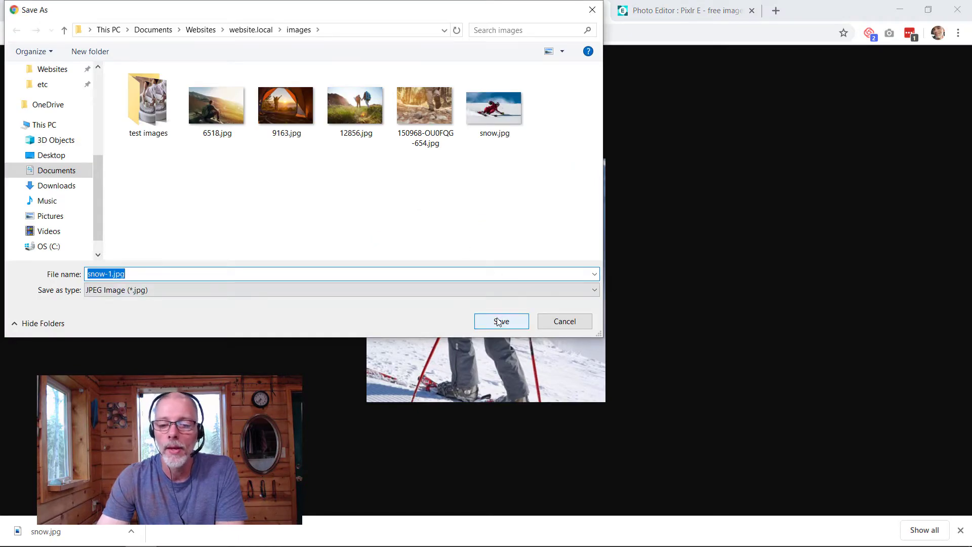
left_click(501, 321)
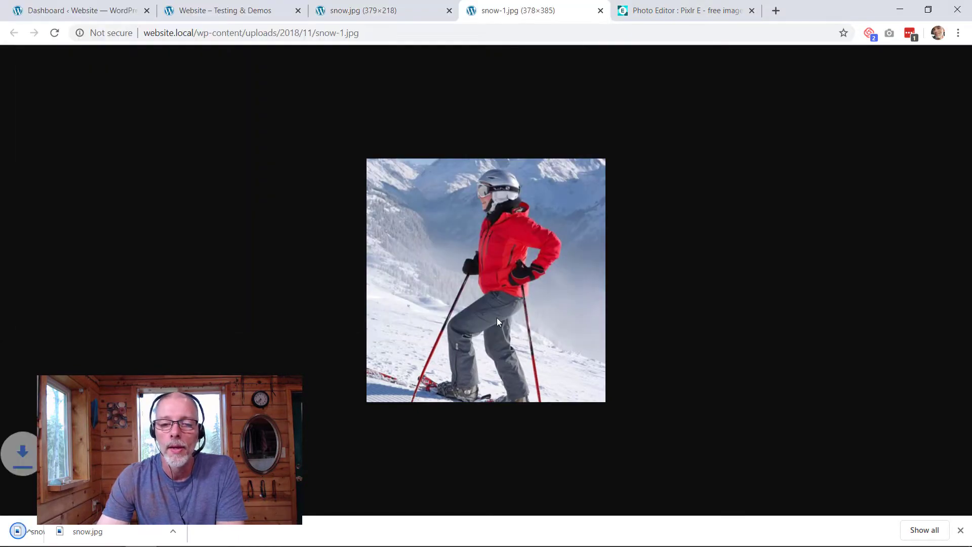
left_click(448, 11)
left_click(448, 11)
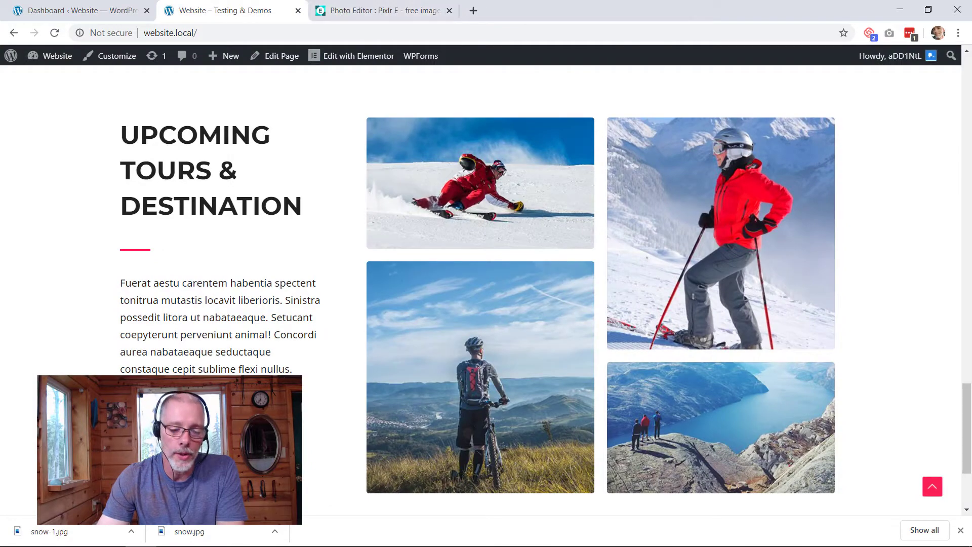
- Compare dimensions of snow.jpg and snow-1.jpg with replacement photos 9163.jpg and 12856.jpg in the images folder
mouse_move(162, 545)
left_click(77, 534)
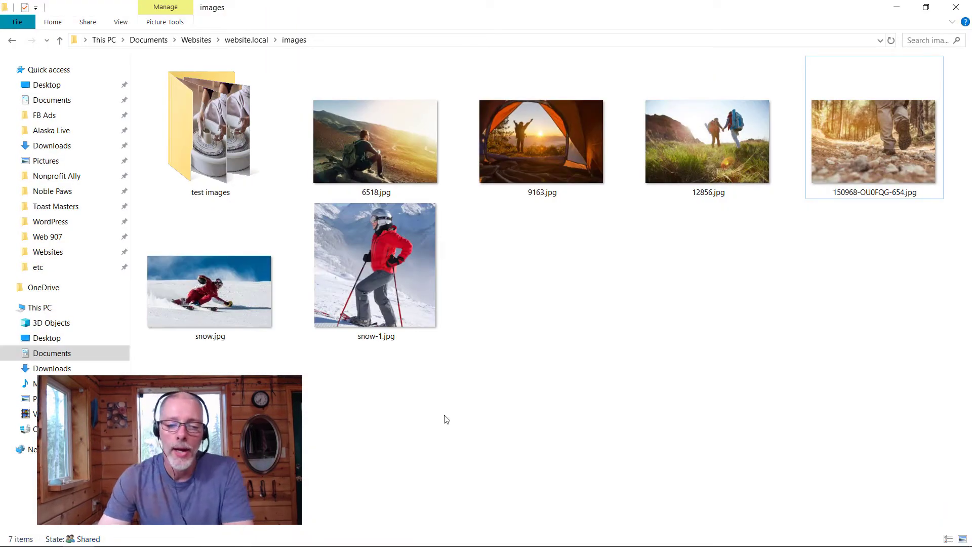
mouse_move(382, 323)
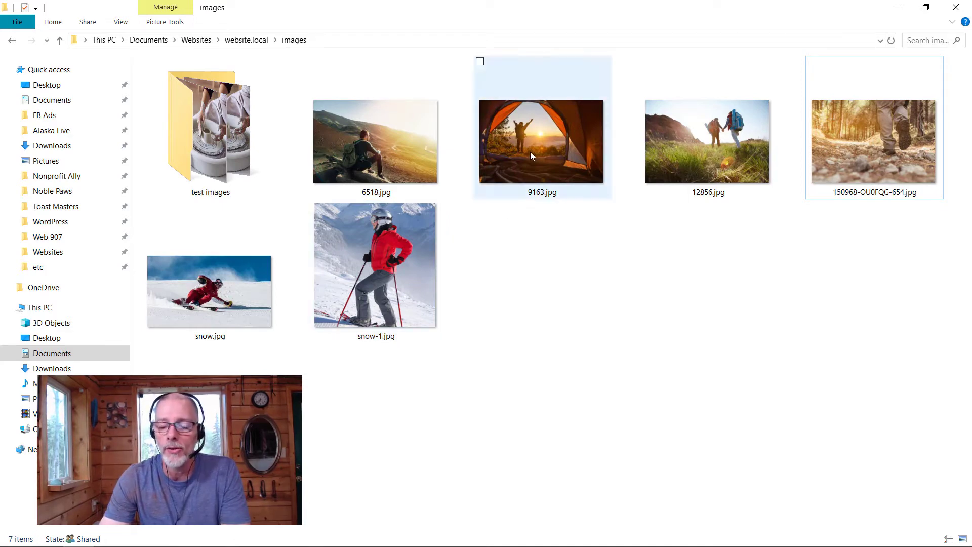
mouse_move(531, 152)
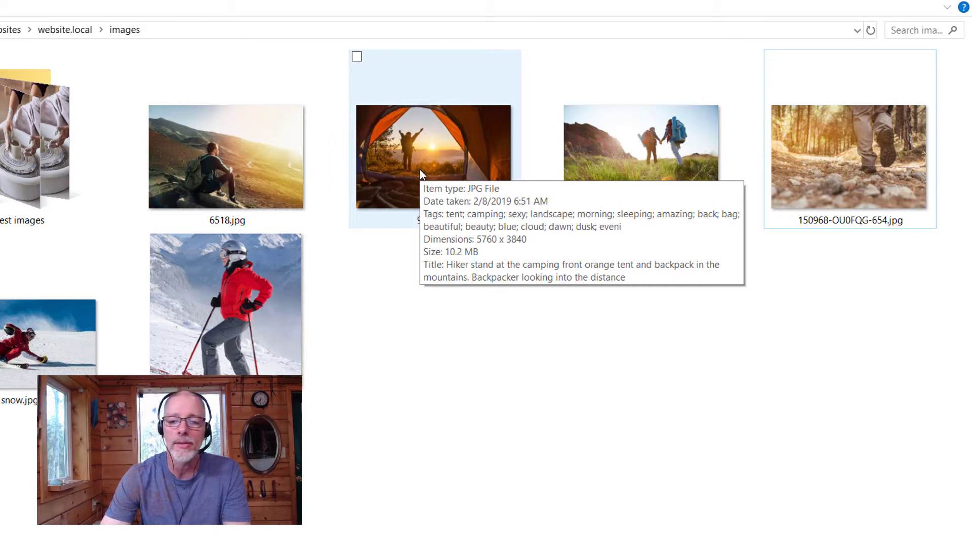
mouse_move(592, 144)
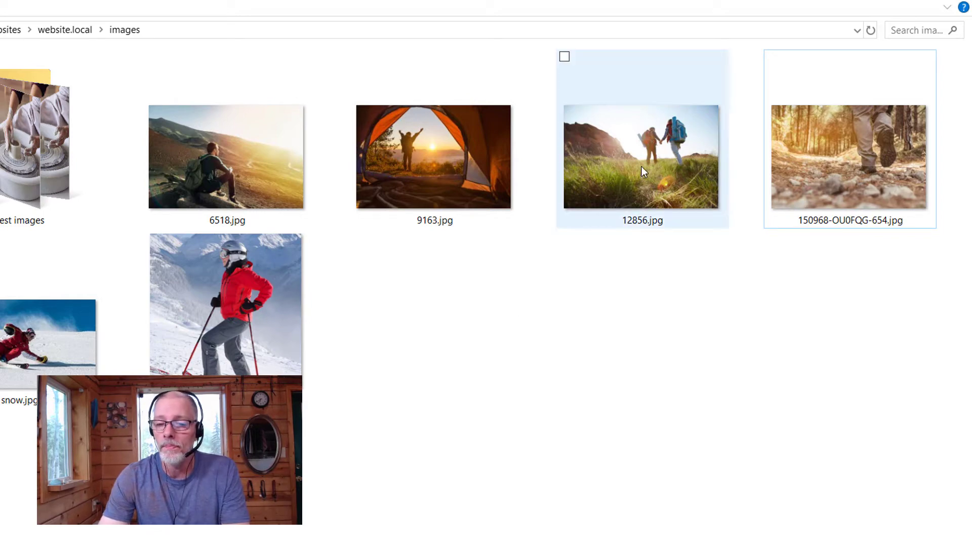
mouse_move(641, 167)
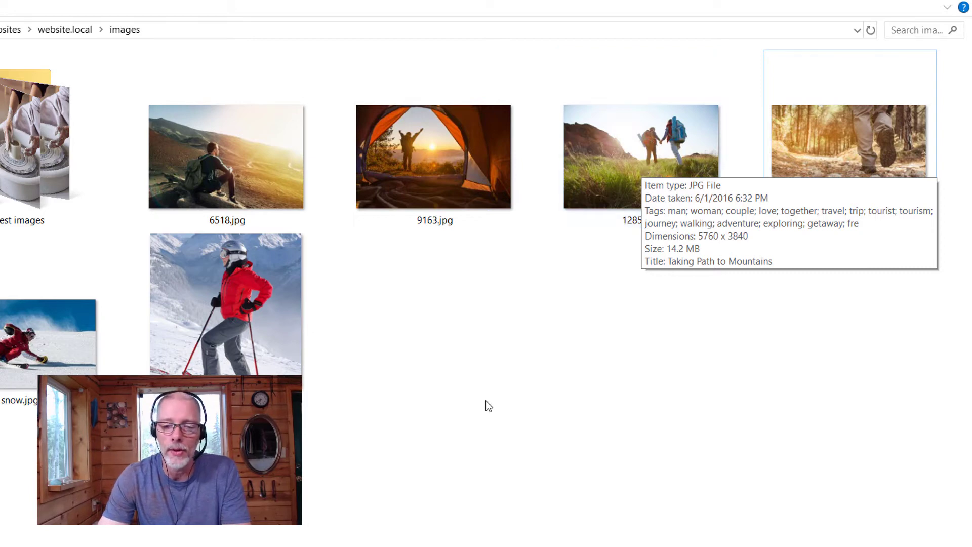
mouse_move(221, 323)
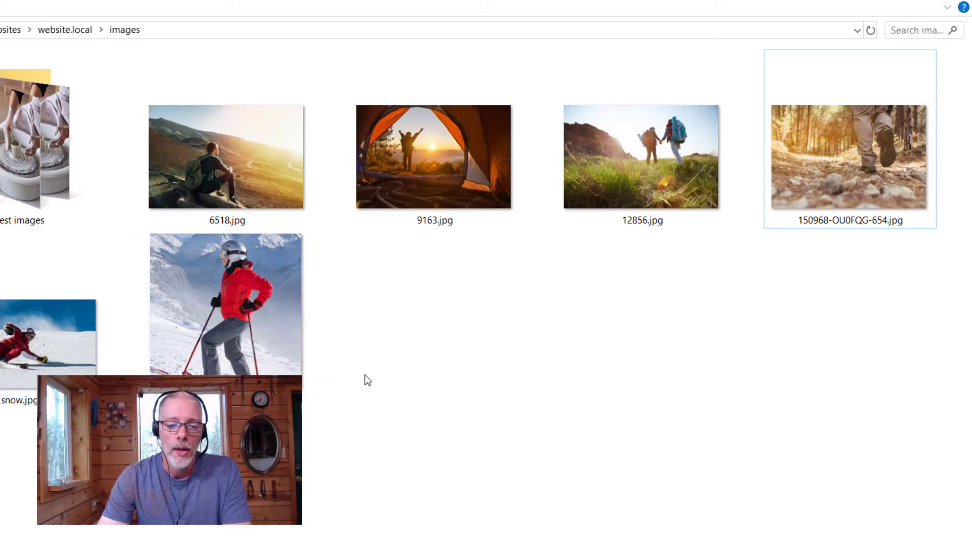
mouse_move(59, 323)
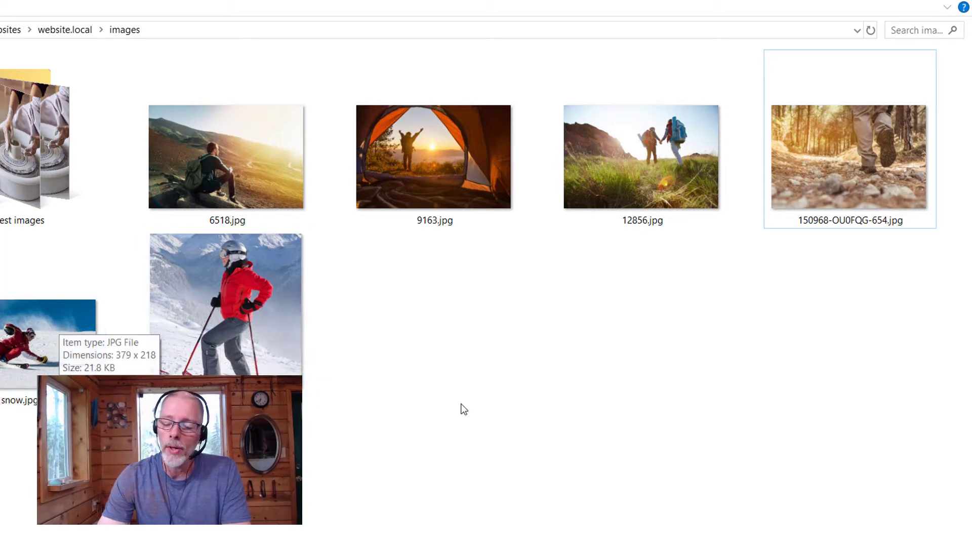
mouse_move(675, 144)
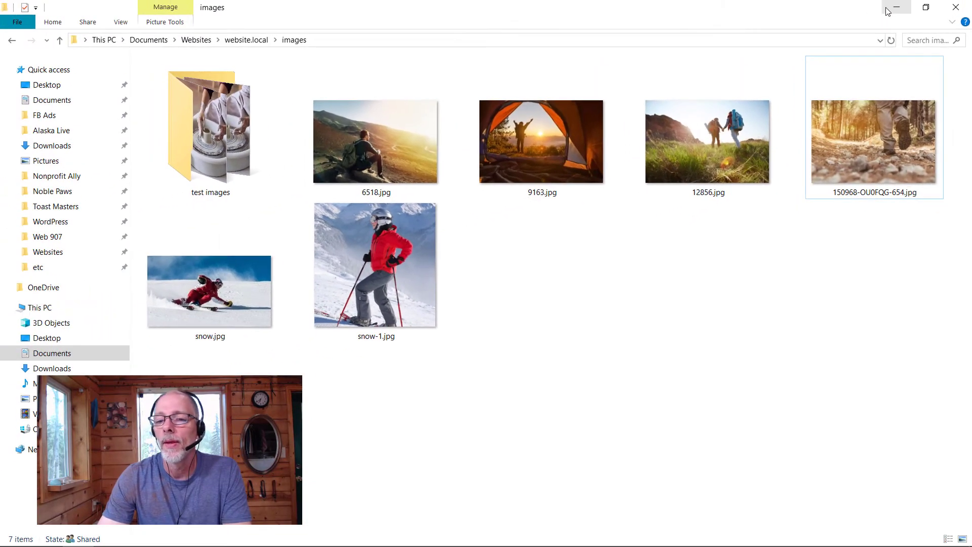
- Reload Pixlr E and open 12856.jpg, reaching the Full HD 1920 x 1280 pre-resize prompt
left_click(887, 11)
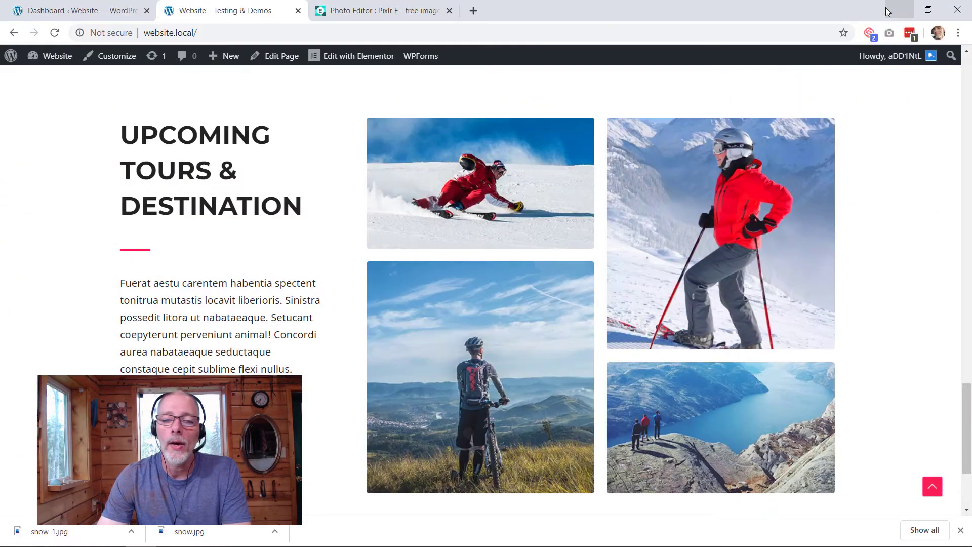
left_click(375, 21)
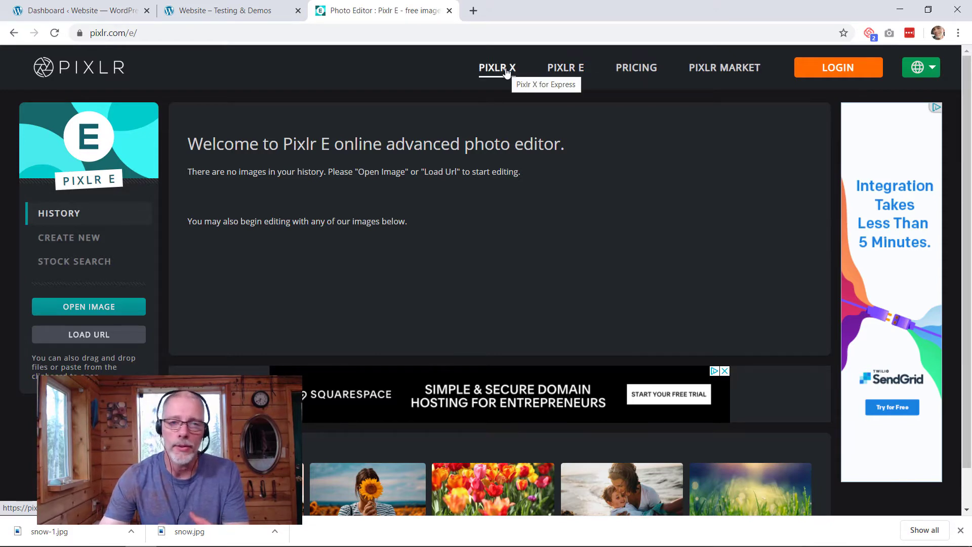
left_click(563, 74)
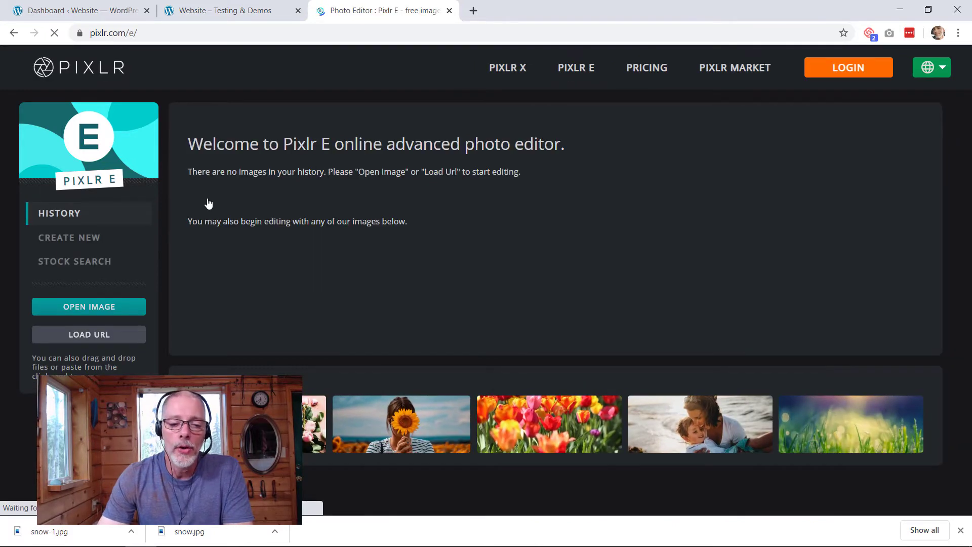
left_click(96, 310)
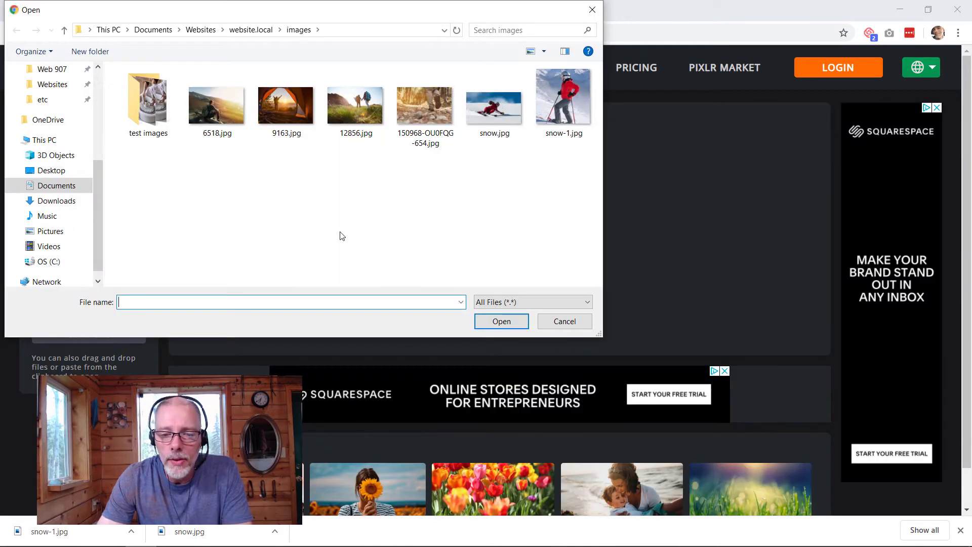
left_click(354, 109)
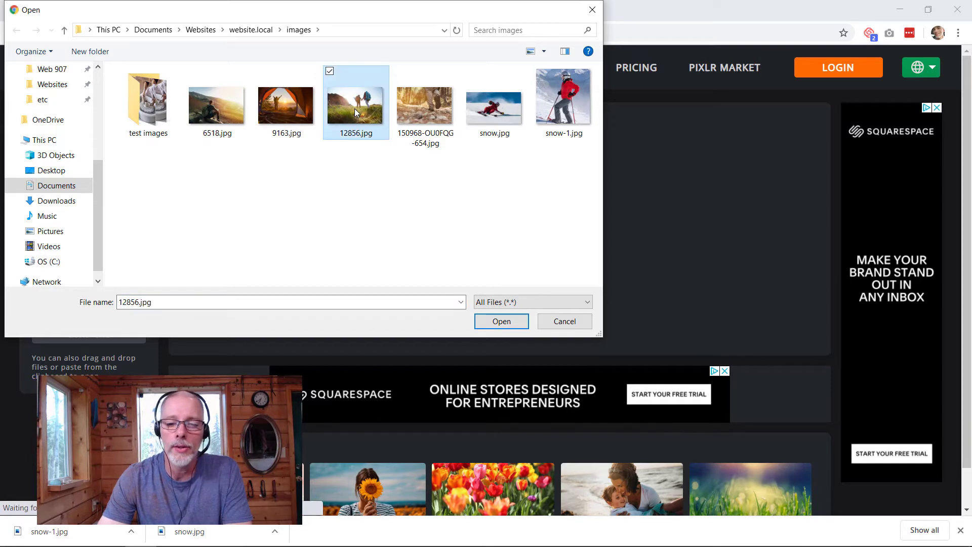
left_click(494, 320)
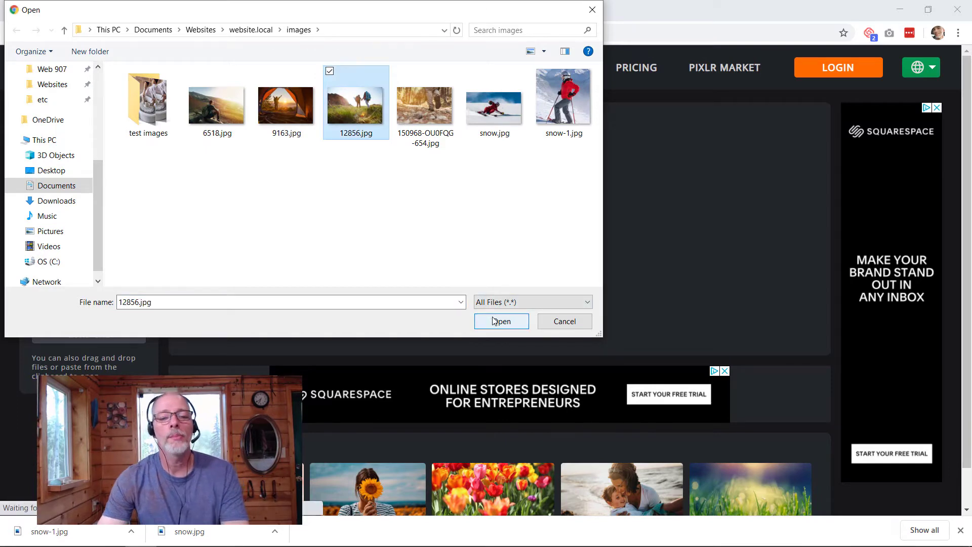
left_click(494, 320)
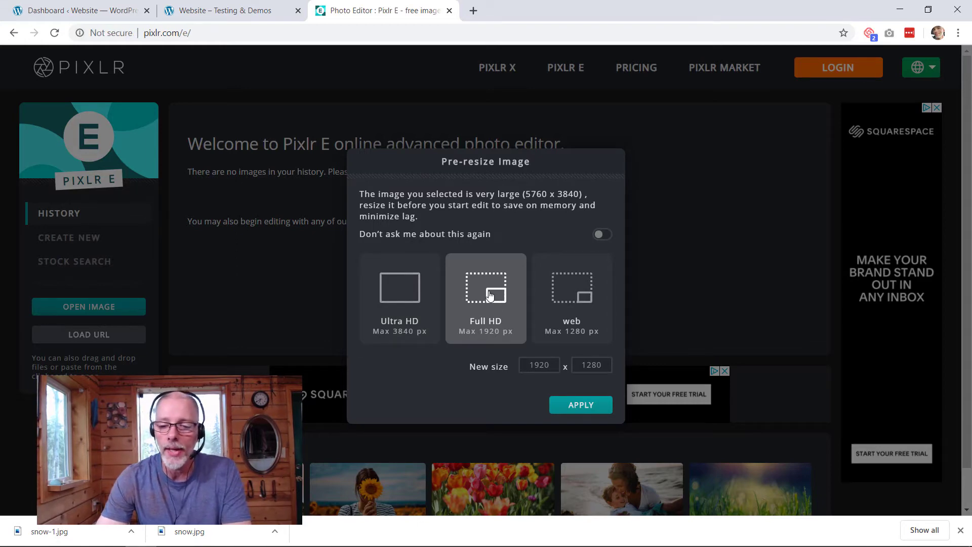
- Apply the Full HD pre-resize and confirm in Image size that the photo is 1920 x 1280
left_click(580, 405)
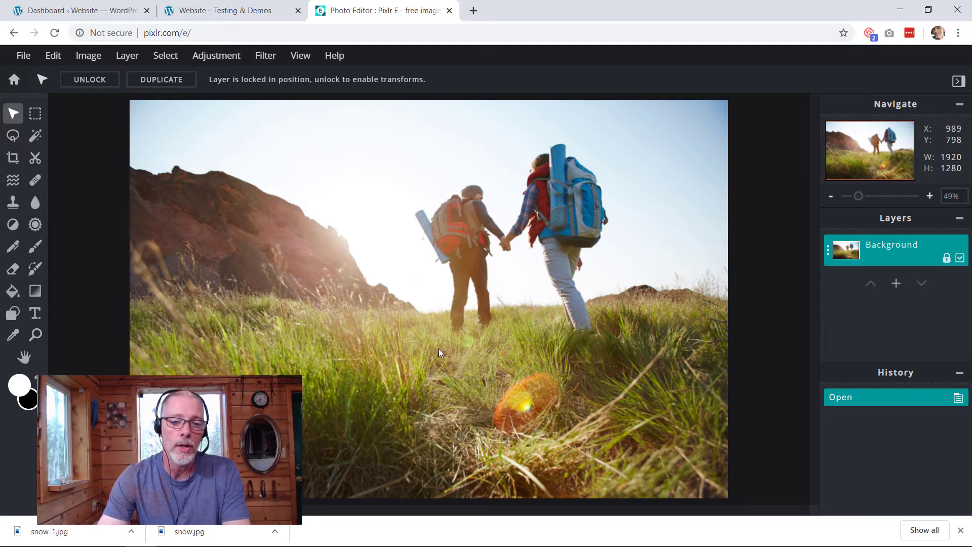
left_click(85, 59)
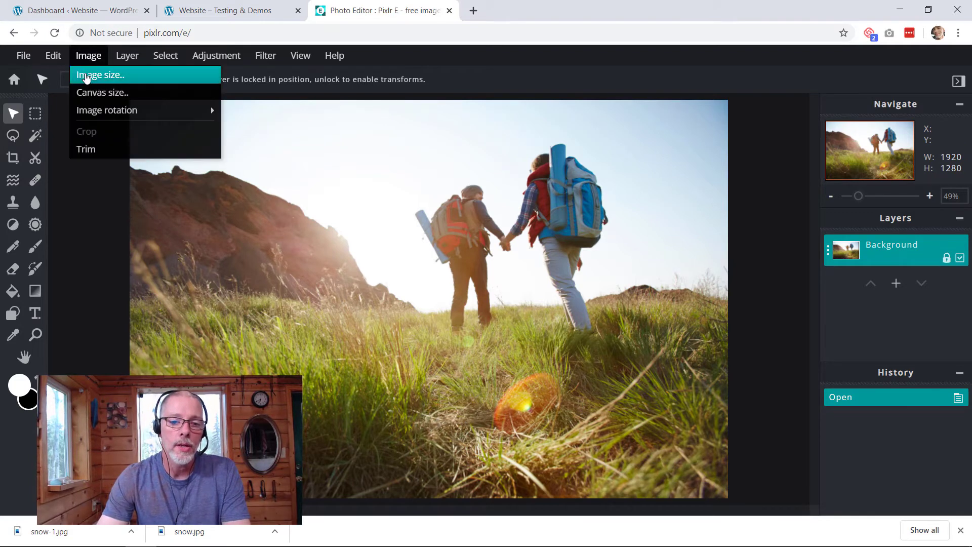
left_click(87, 76)
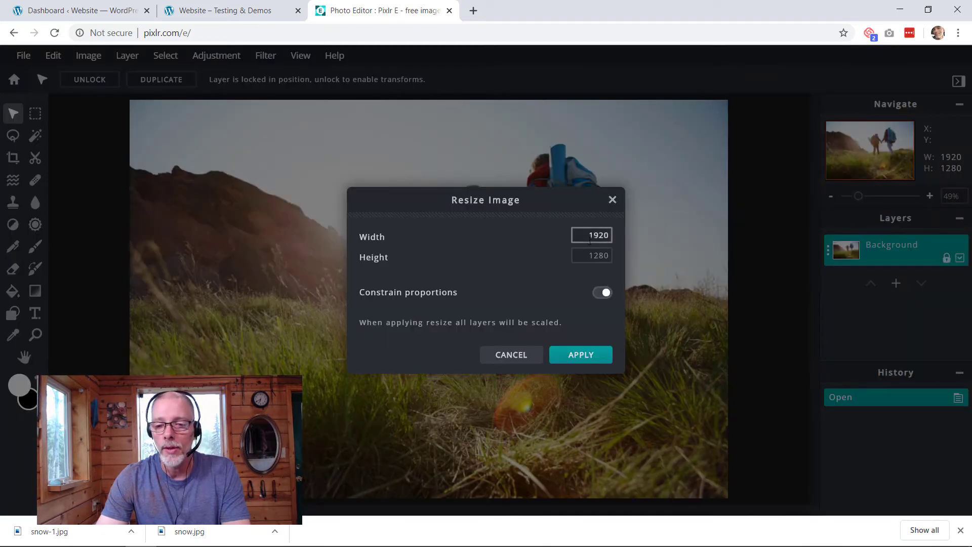
left_click(585, 255)
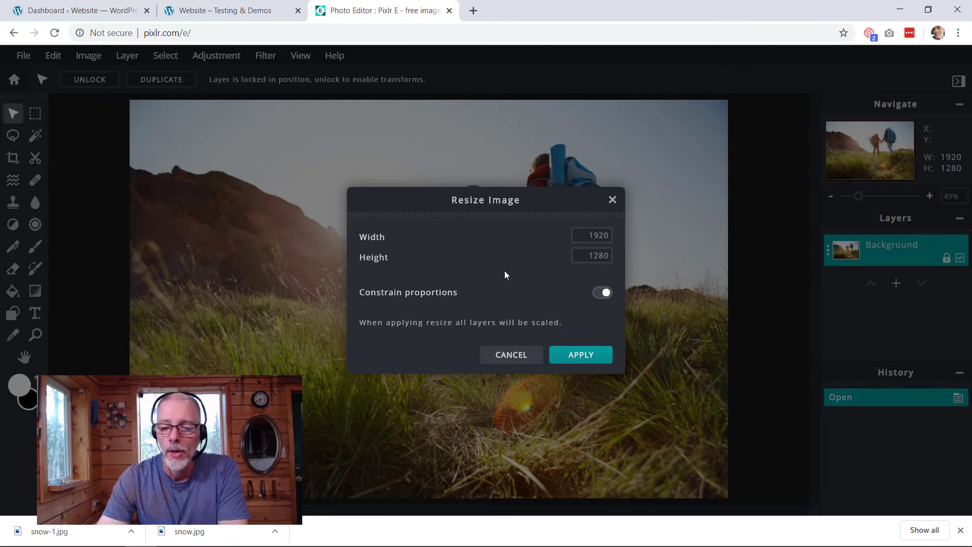
left_click(520, 354)
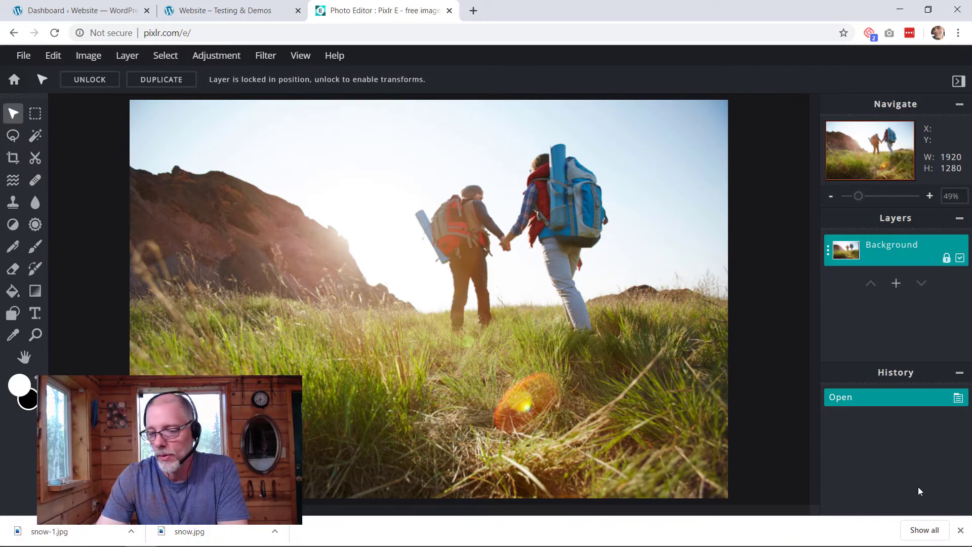
left_click(960, 530)
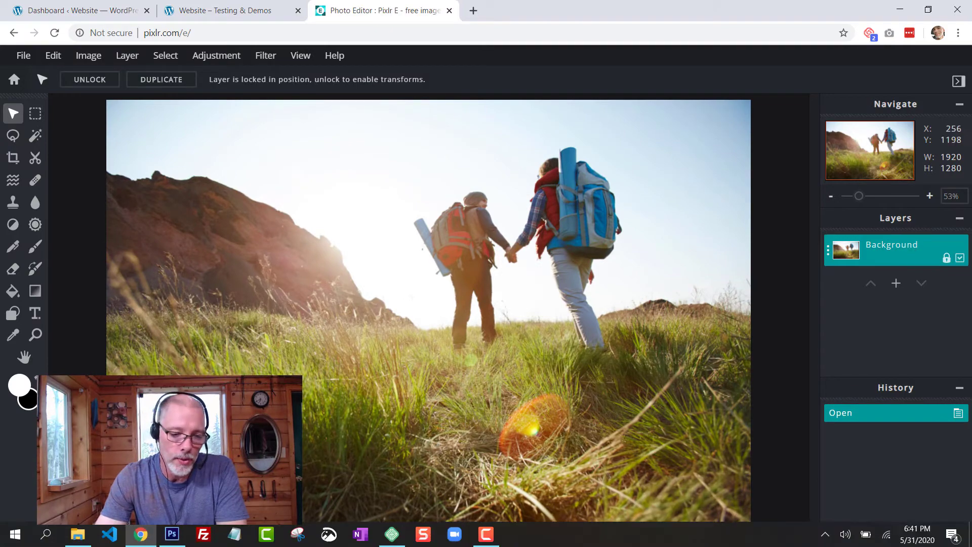
left_click(86, 542)
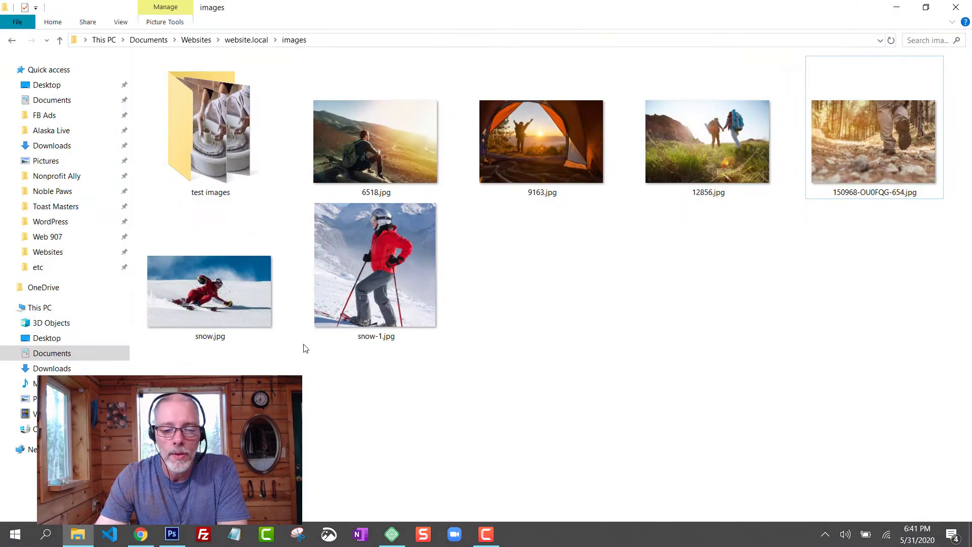
mouse_move(218, 287)
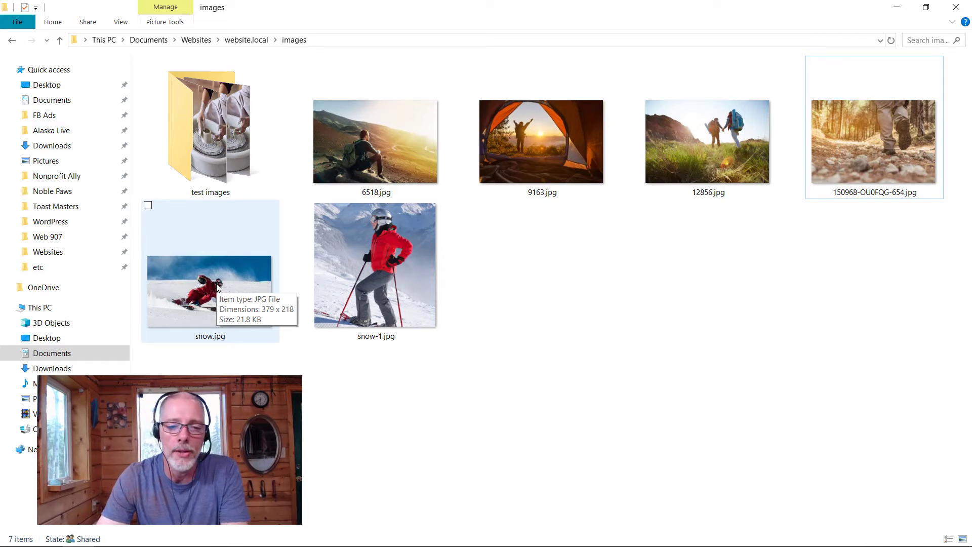
left_click(897, 9)
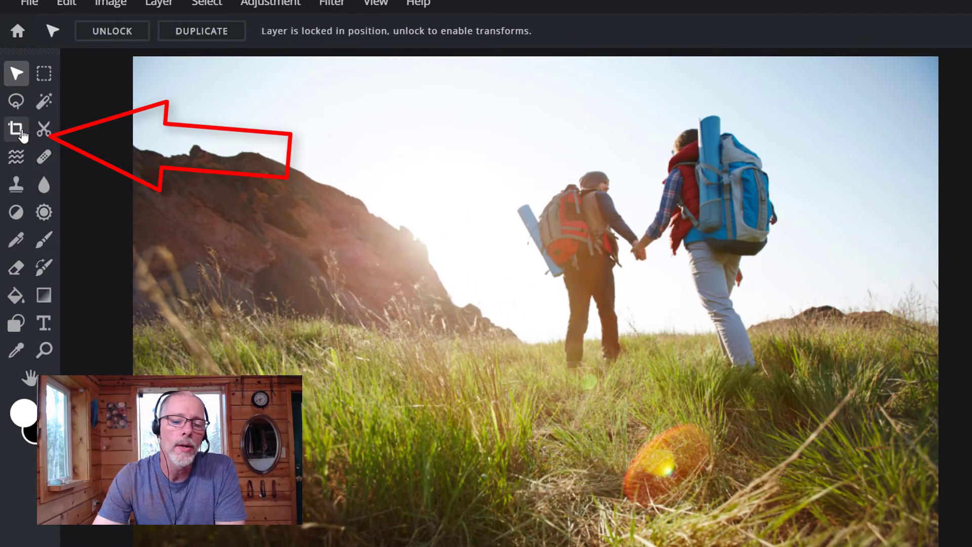
- Set the Crop tool to a fixed 379:218 ratio constraint
left_click(21, 133)
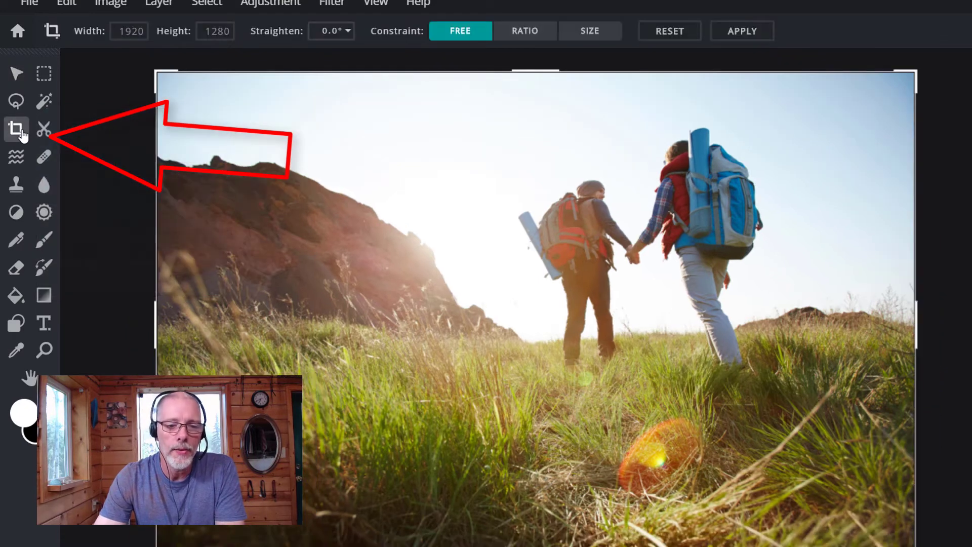
left_click(525, 35)
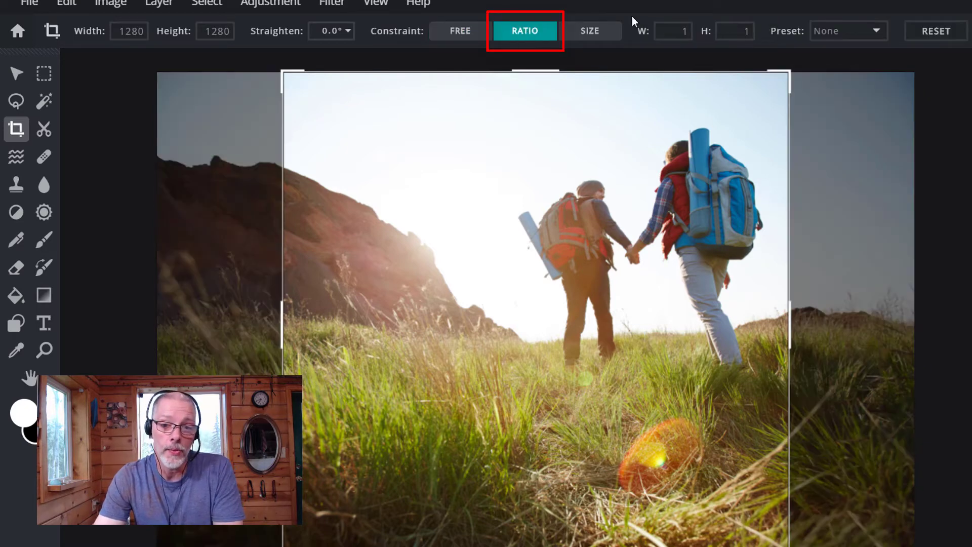
key("Delete")
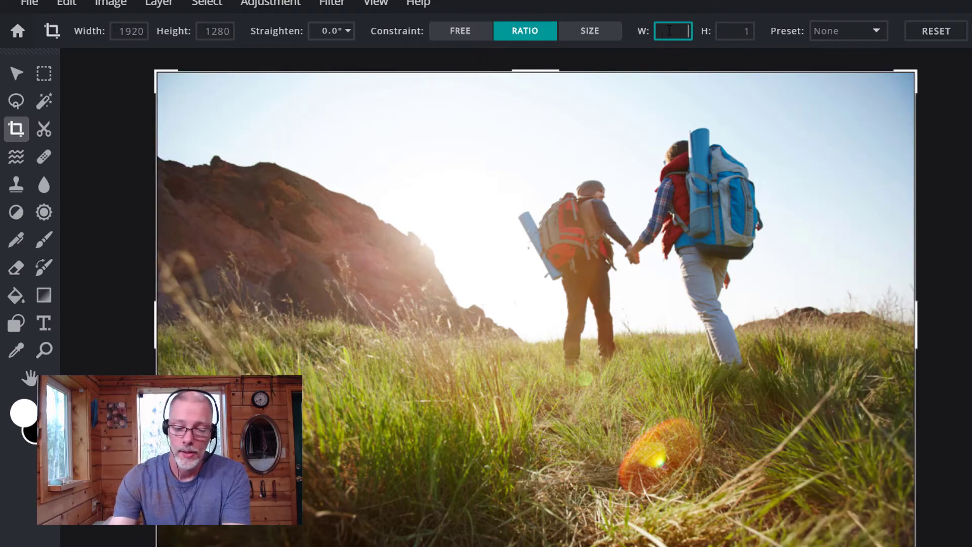
type("379")
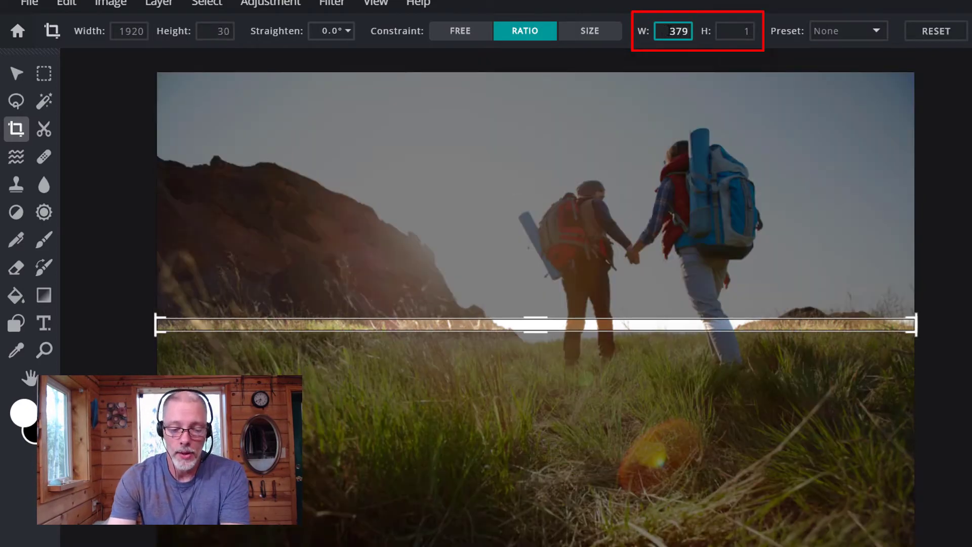
key("Tab")
type("218")
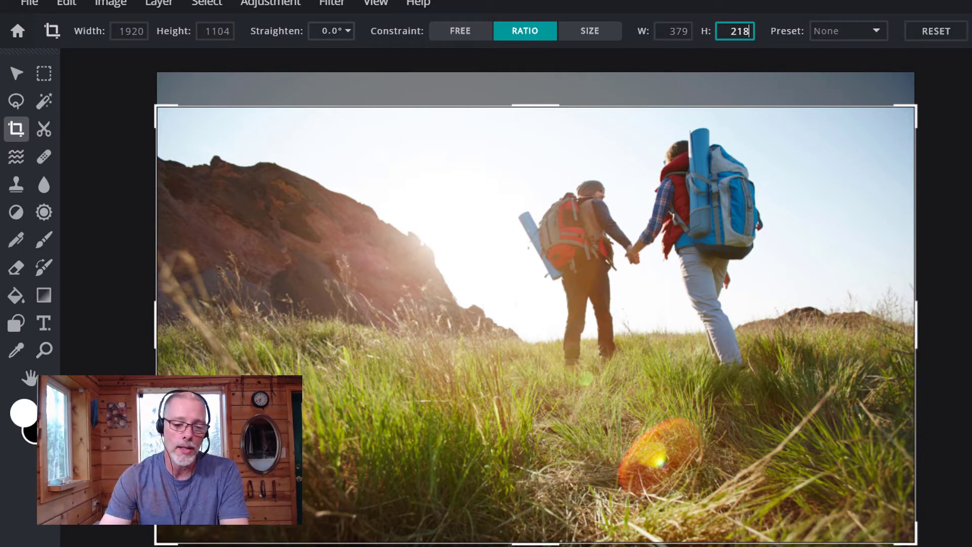
- Frame the crop tightly around the two hikers and apply it, leaving 1344 x 773
left_click_drag(161, 541, 393, 406)
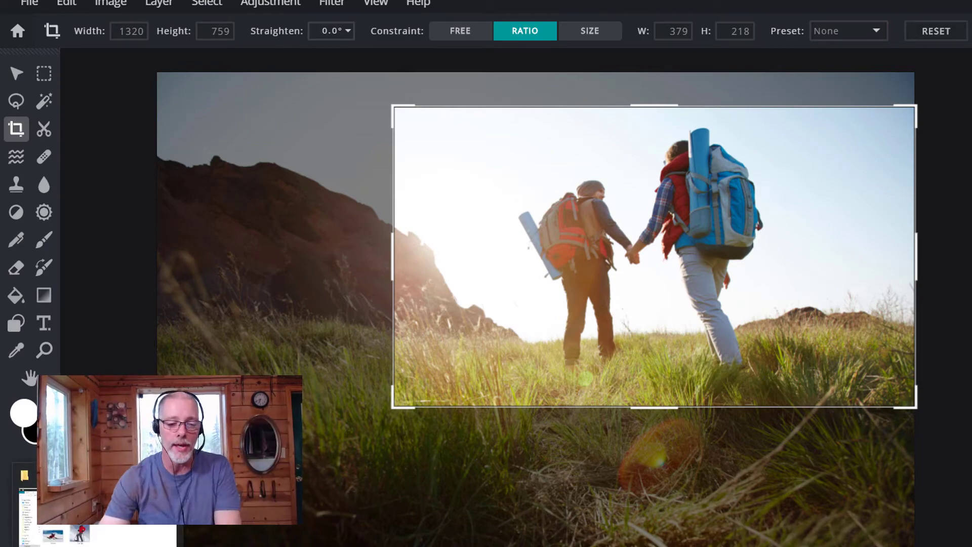
left_click(96, 532)
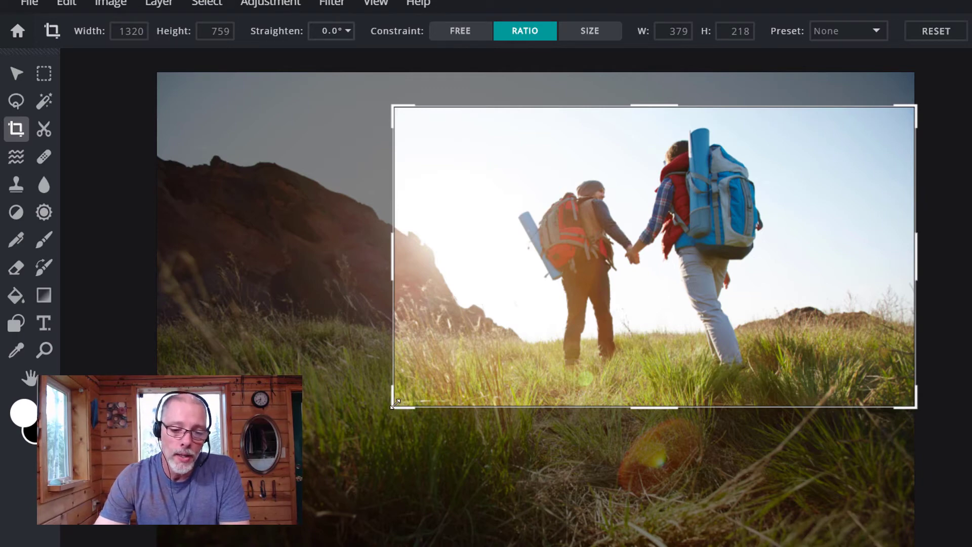
left_click_drag(394, 408, 223, 505)
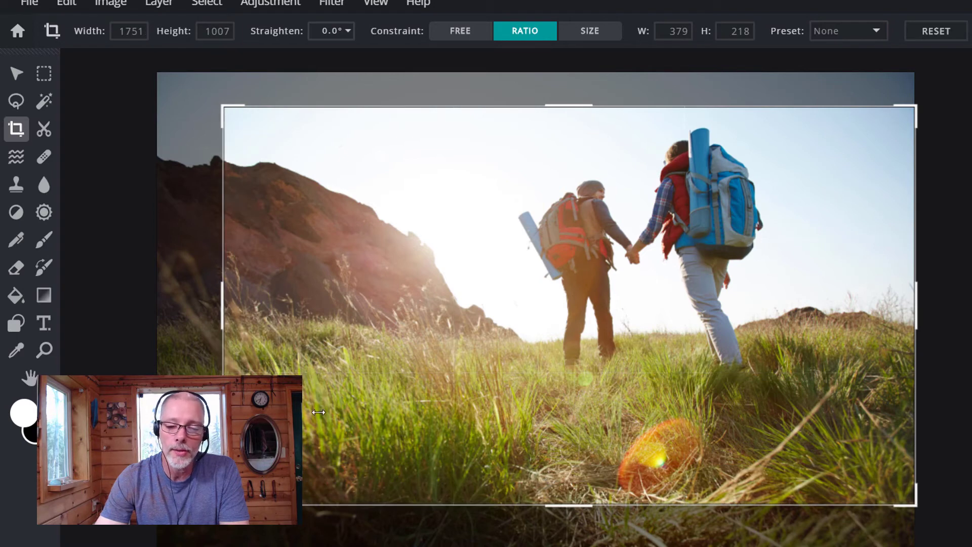
left_click_drag(223, 505, 368, 421)
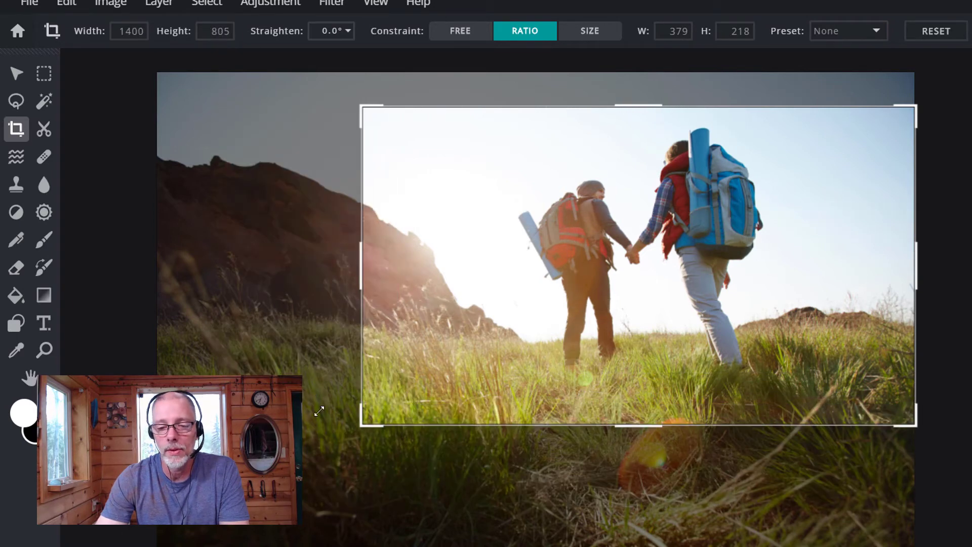
left_click_drag(429, 422, 430, 345)
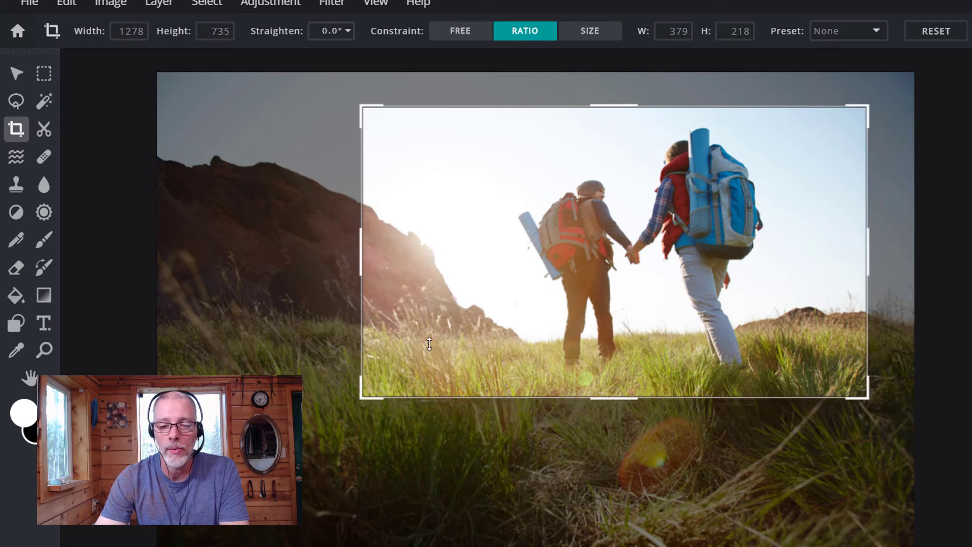
left_click_drag(361, 404, 335, 412)
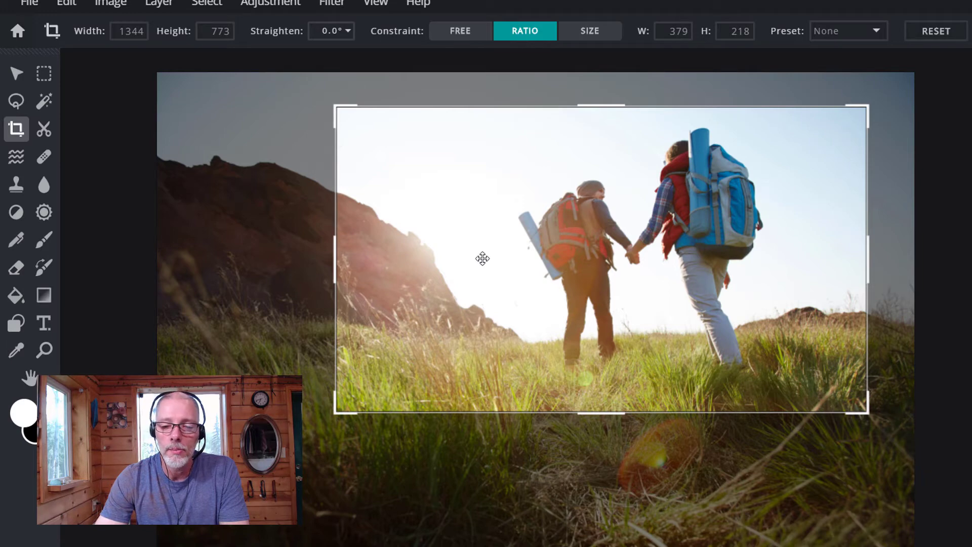
mouse_move(481, 256)
left_mouse_down()
mouse_move(475, 236)
mouse_move(488, 241)
left_mouse_up()
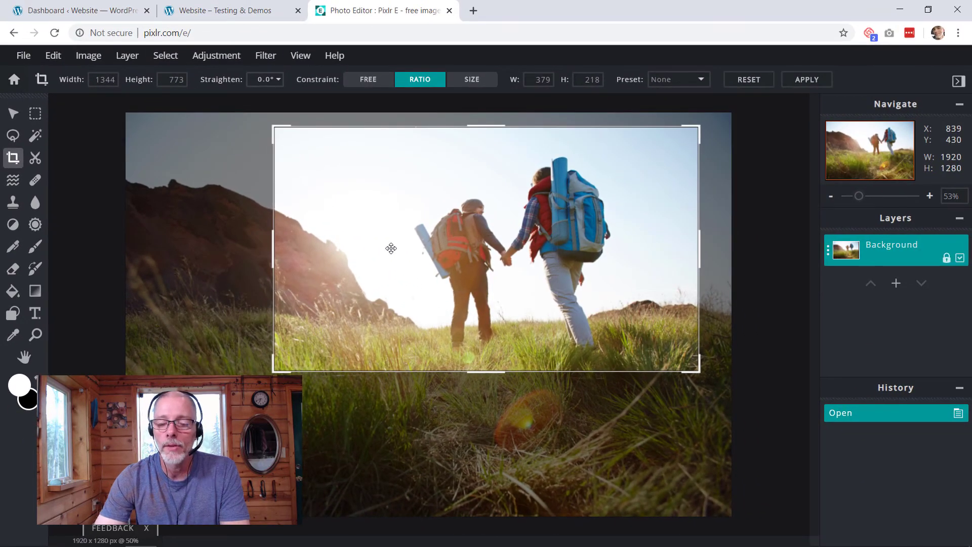
left_click(806, 79)
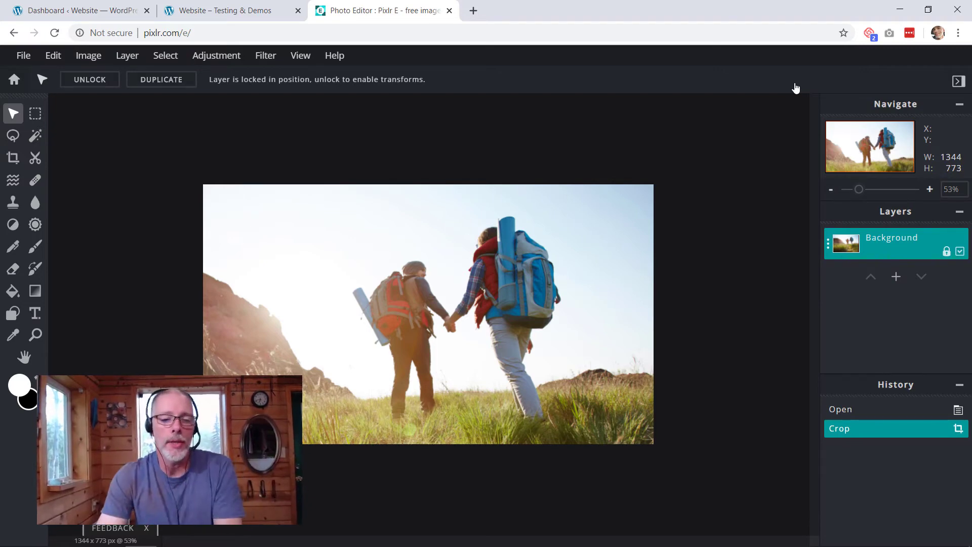
- Resize the cropped photo to width 379 and height 218 with proportions constrained
left_click(92, 59)
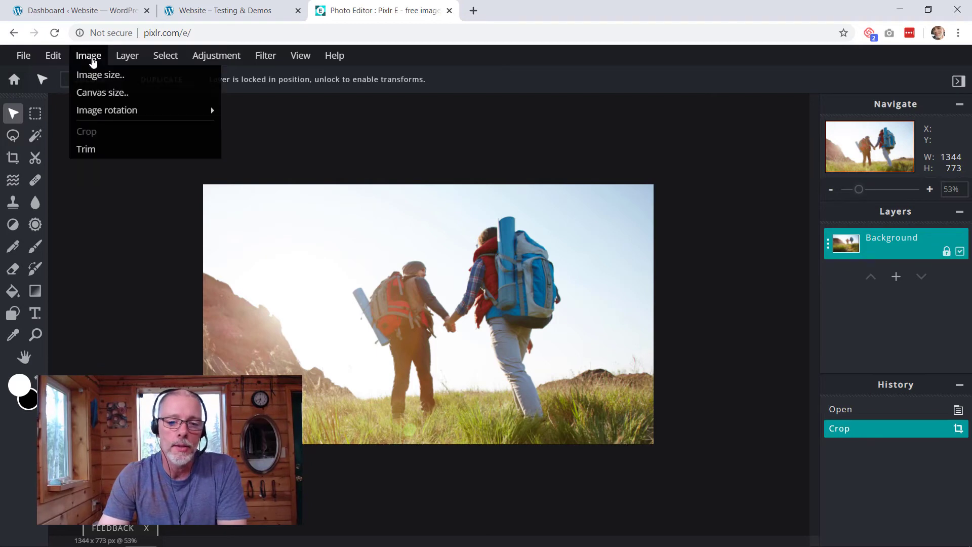
left_click(93, 76)
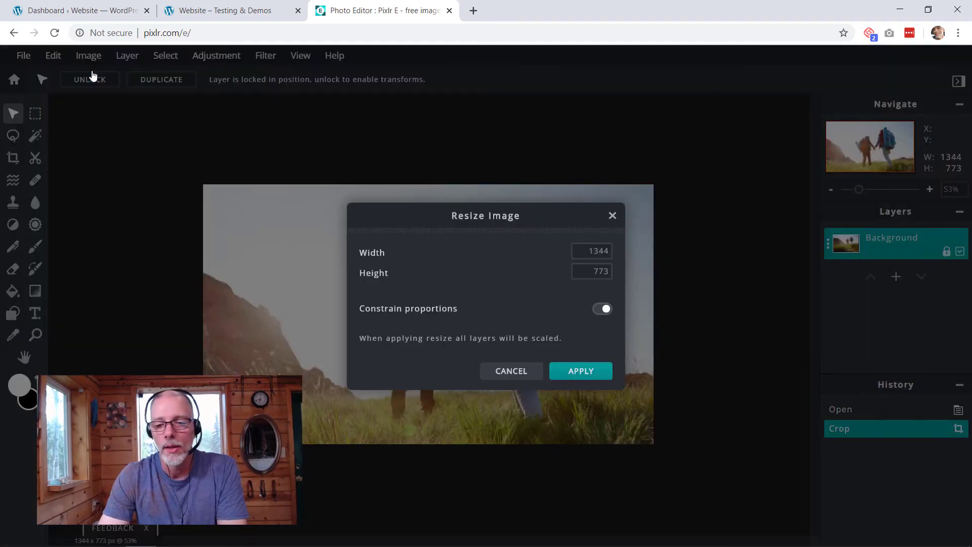
left_click(581, 252)
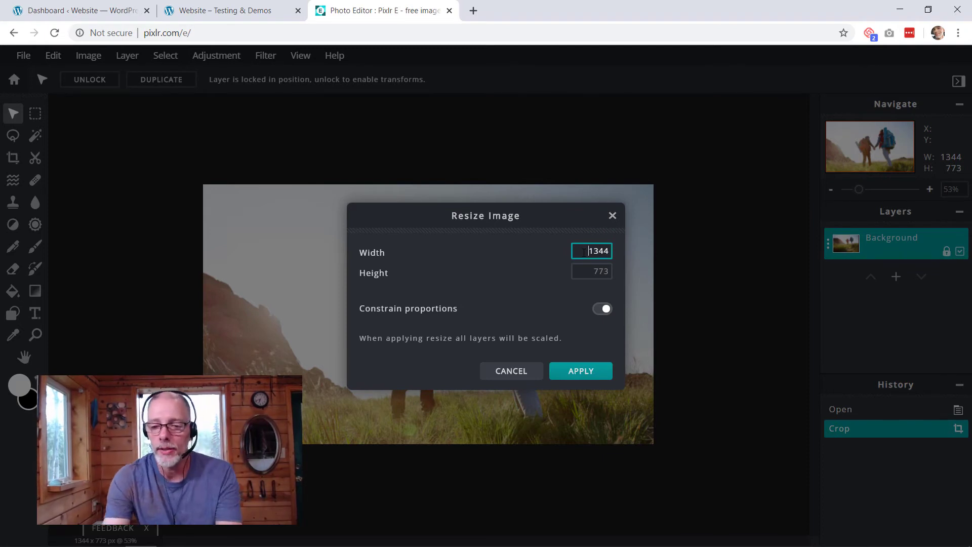
key("BackSpace")
key("BackSpace")
key("BackSpace")
key("BackSpace")
type("4")
type("79")
left_click(584, 272)
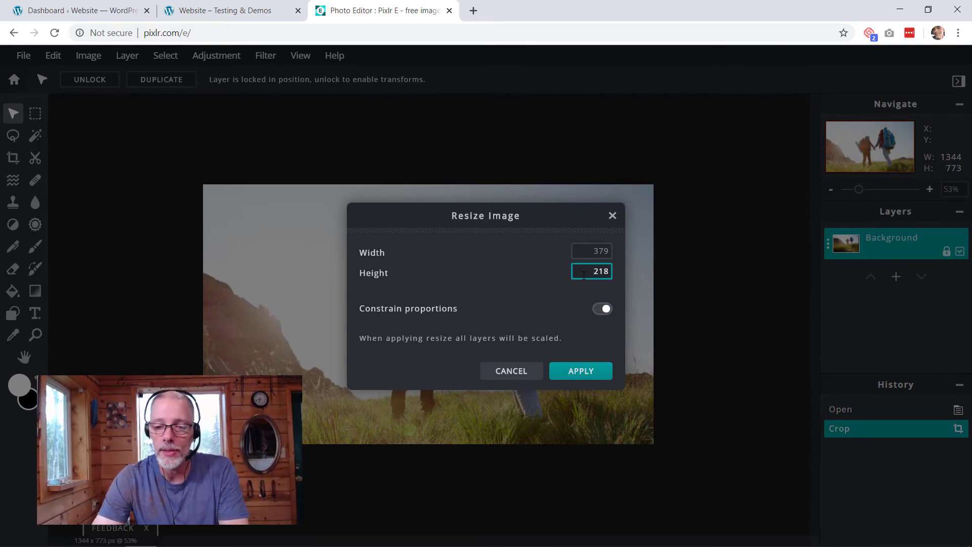
left_click(580, 371)
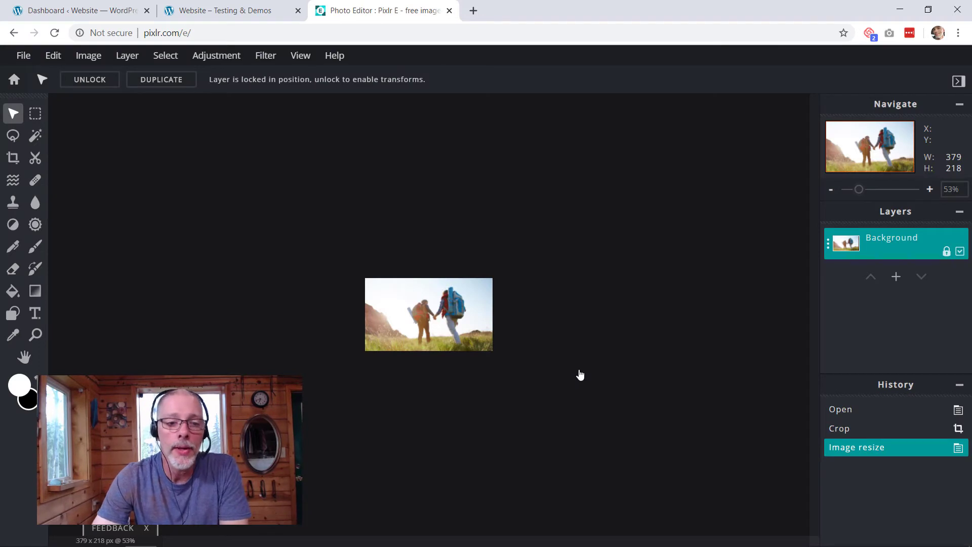
- Save the photo as a medium 70% quality JPEG named 12856-web.jpg in the images folder
left_click(23, 56)
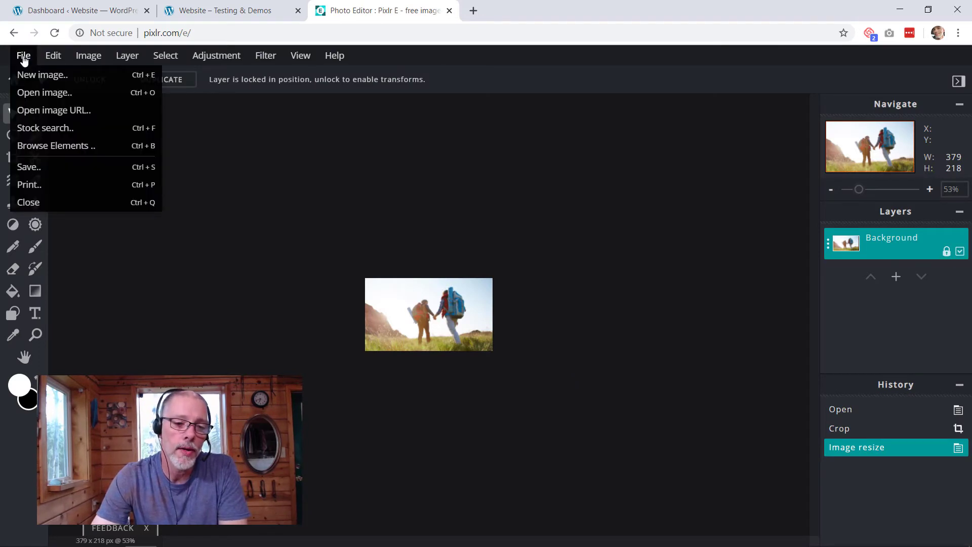
left_click(37, 167)
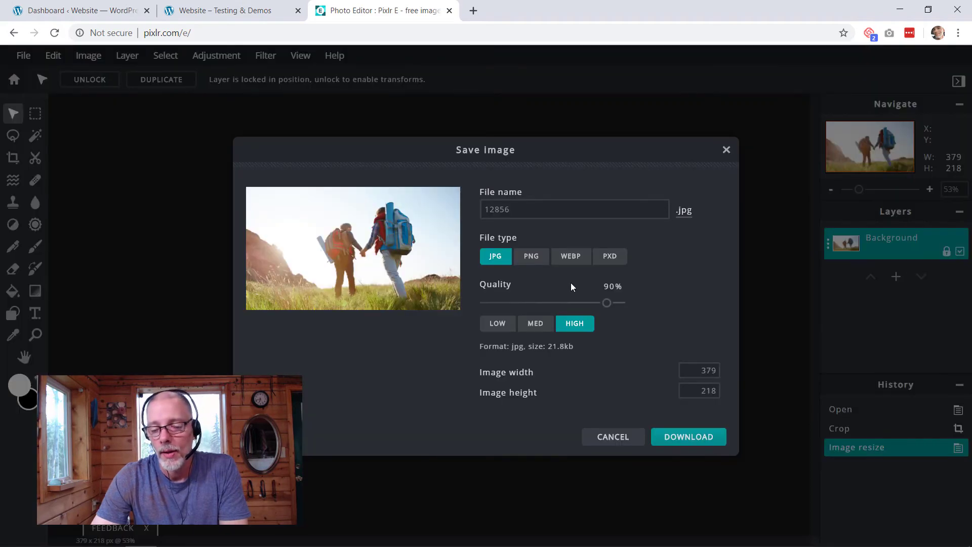
left_click(542, 332)
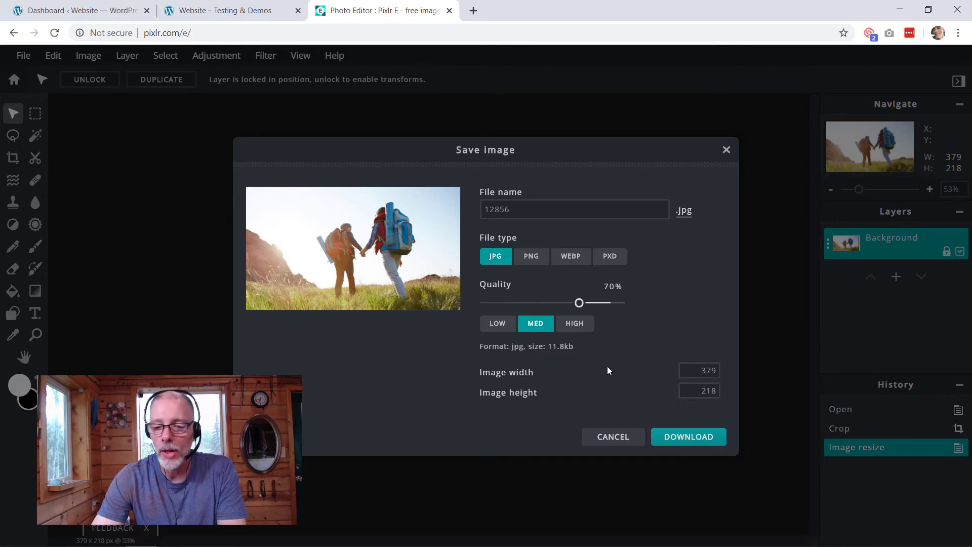
left_click(678, 436)
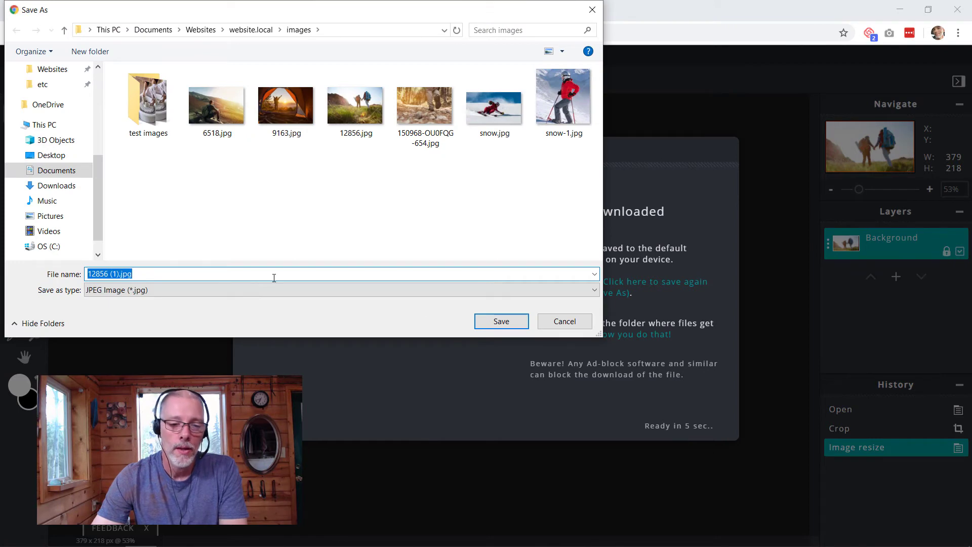
left_click(119, 274)
key("BackSpace")
key("BackSpace")
key("BackSpace")
key("BackSpace")
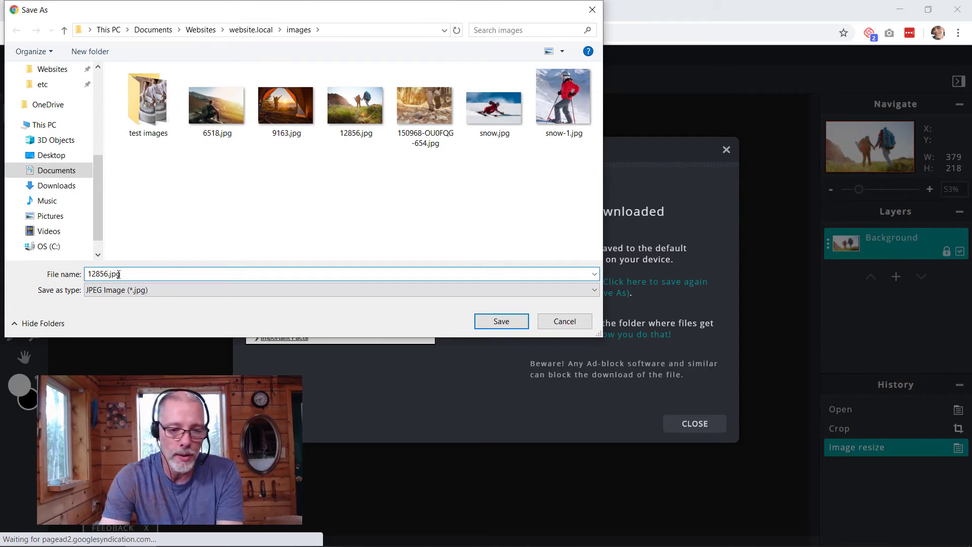
type("-")
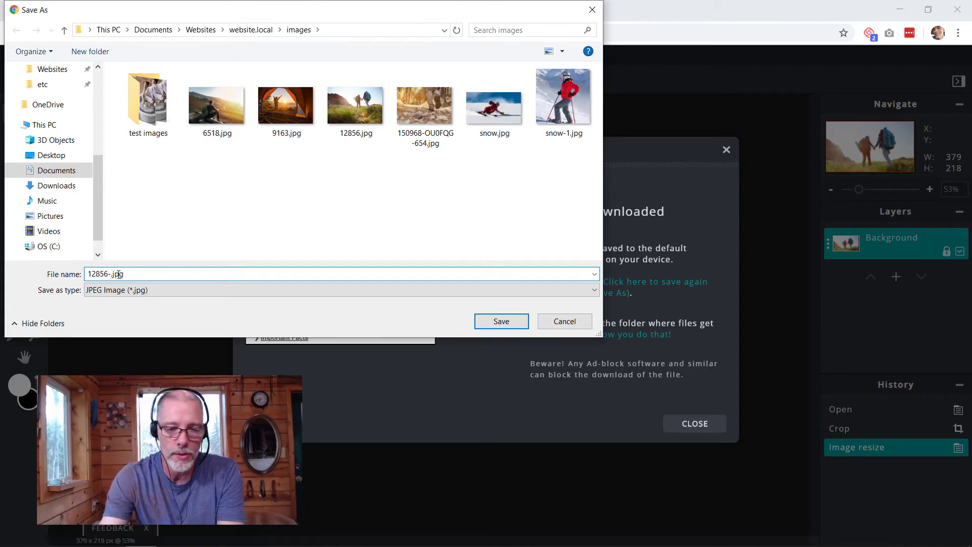
type("web")
key("Return")
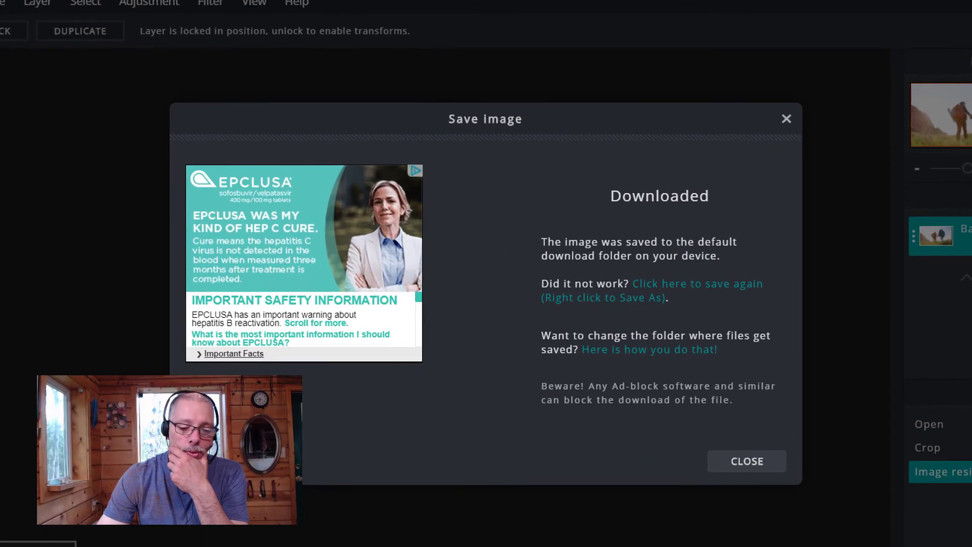
left_click(66, 543)
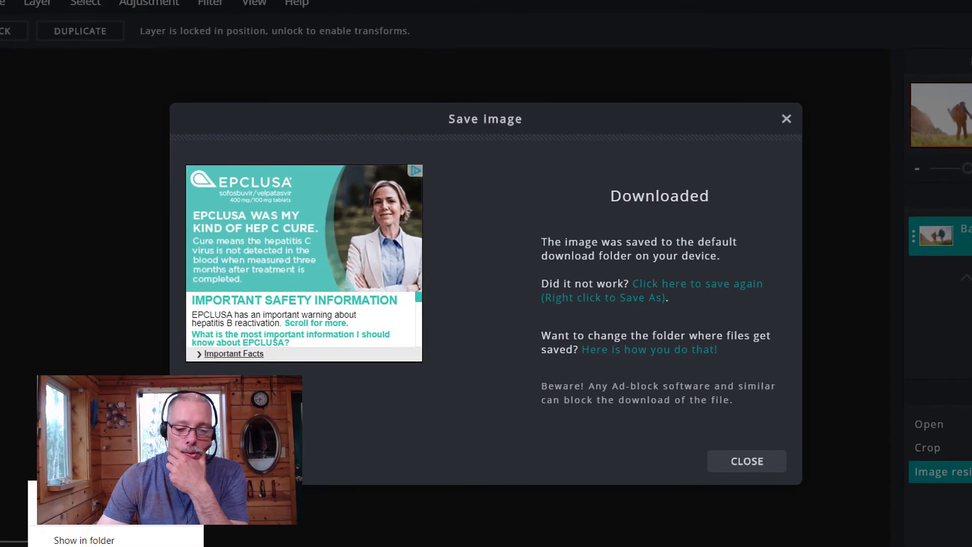
- Compare 12856-web.jpg (379 x 218, 11.7 KB) with snow.jpg in the images folder
left_click(84, 540)
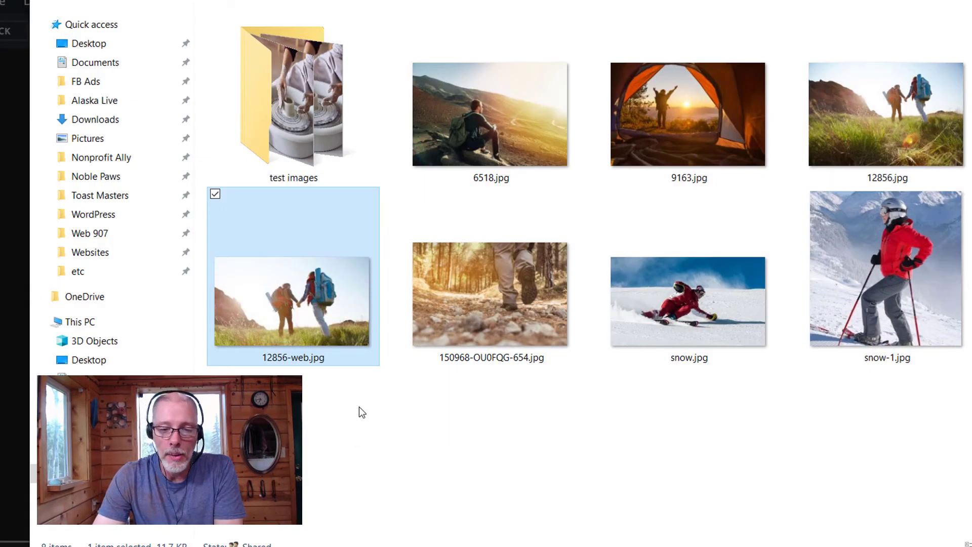
mouse_move(328, 320)
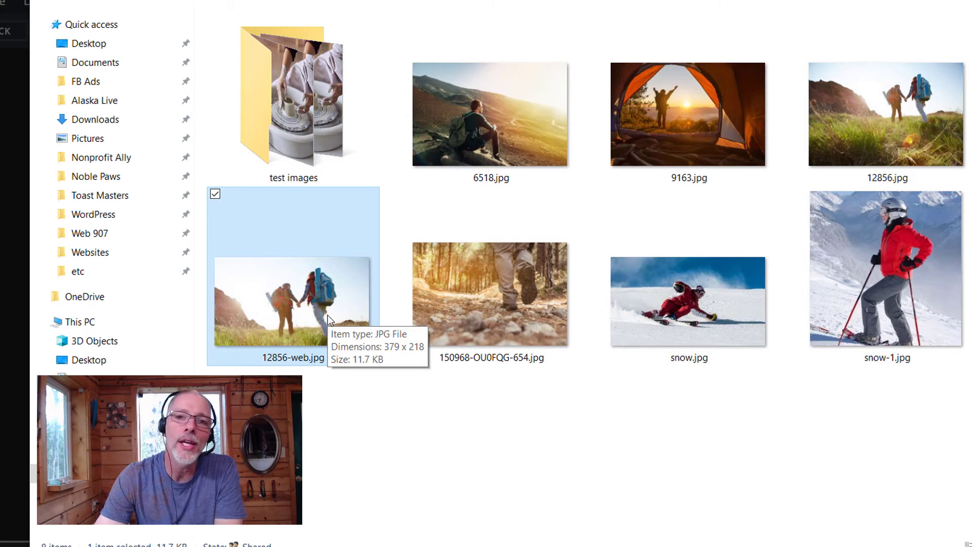
right_click(679, 513)
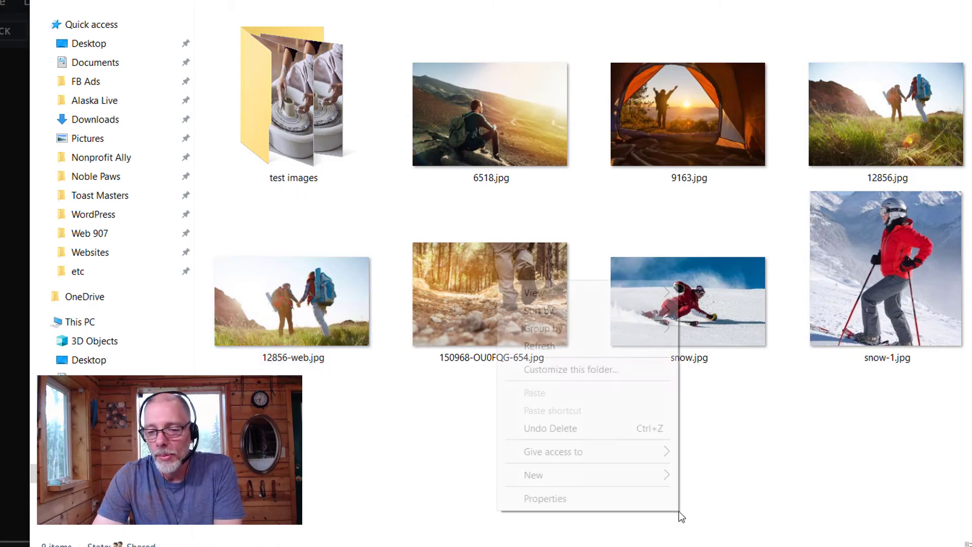
left_click(724, 405)
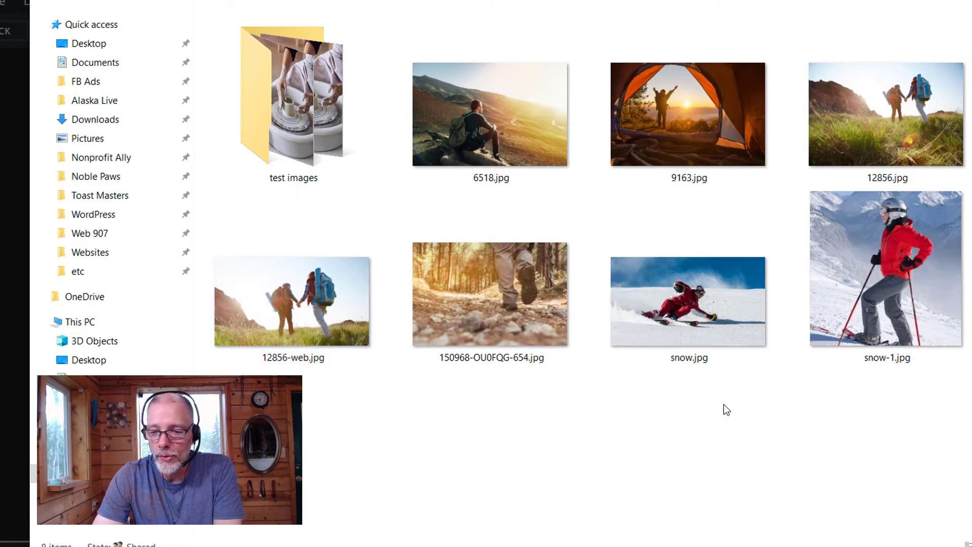
mouse_move(692, 306)
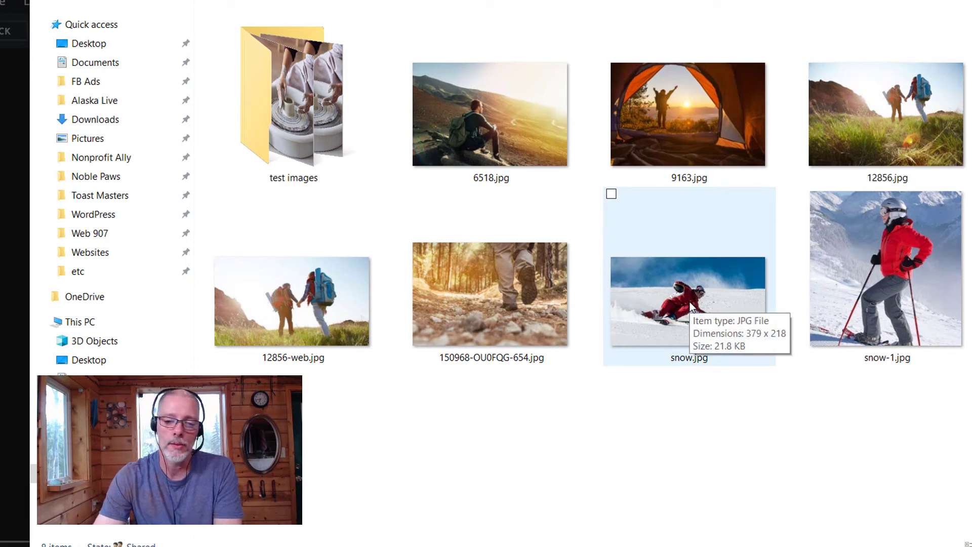
mouse_move(334, 304)
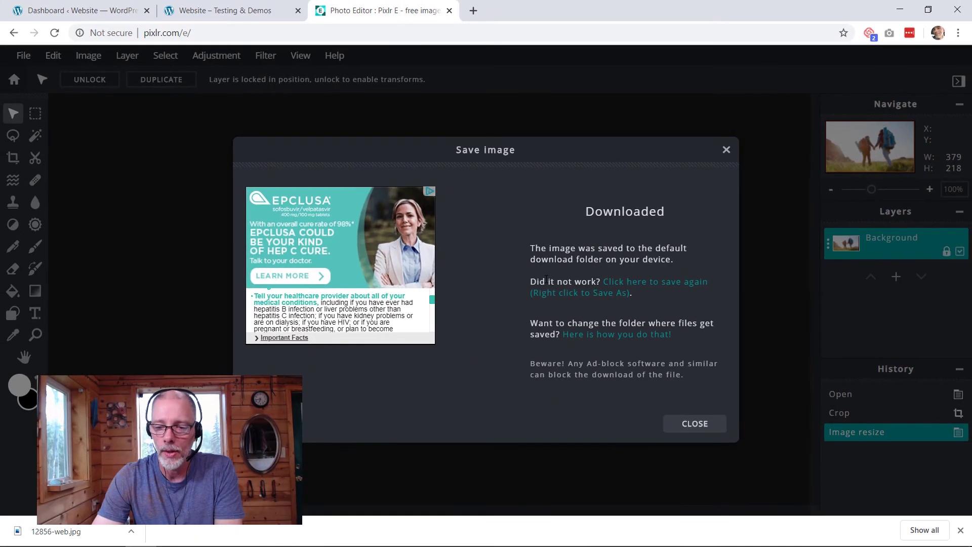
- Close the download notice and open 9163.jpg in a new tab, pre-resized to Full HD 1920 × 1280
left_click(690, 423)
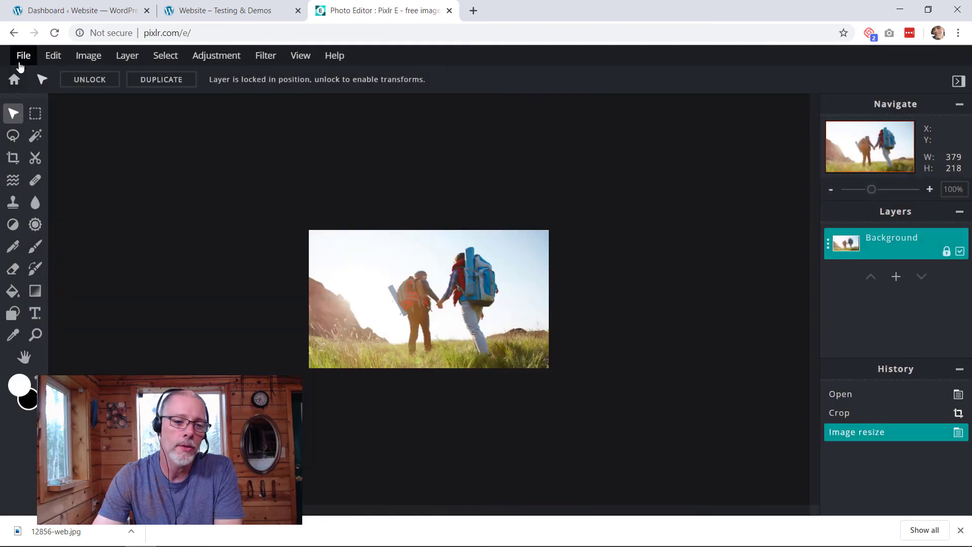
left_click(23, 57)
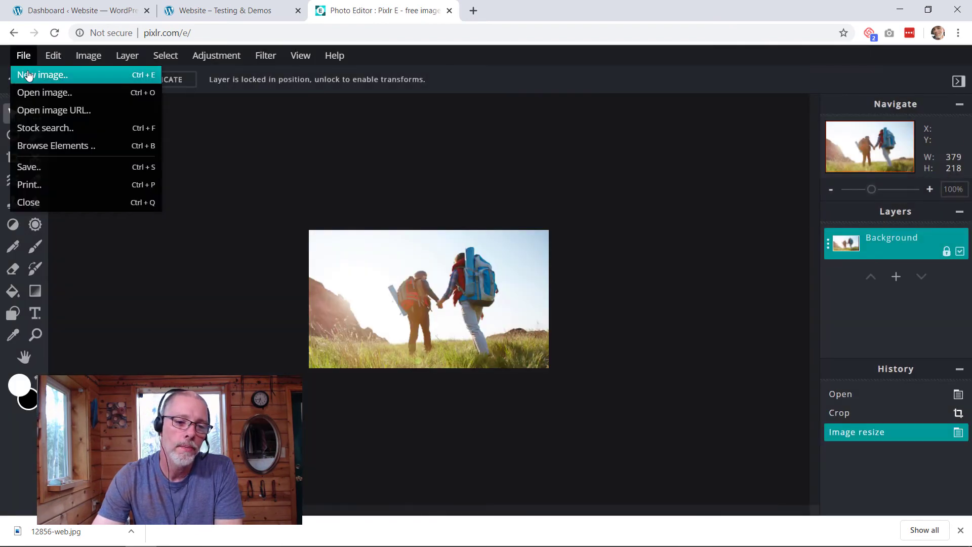
left_click(28, 74)
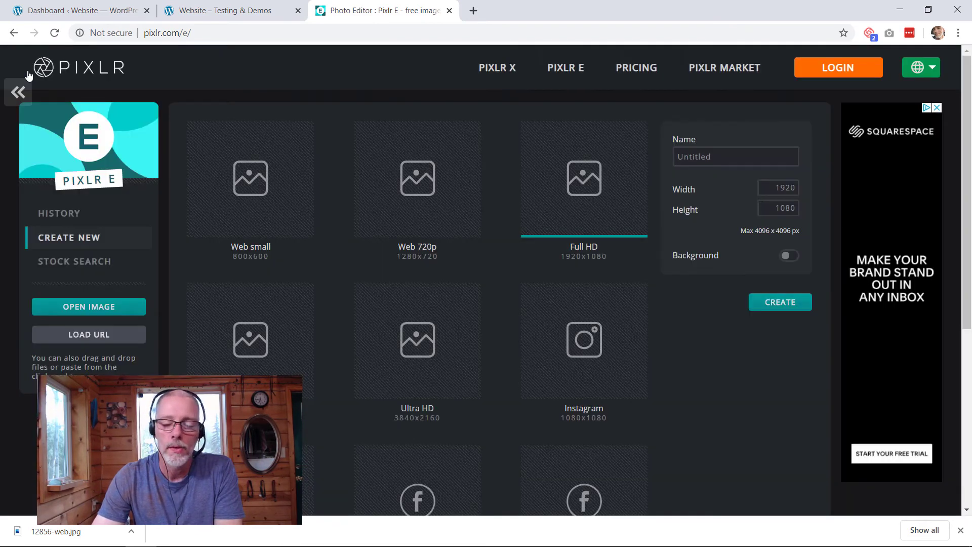
left_click(105, 303)
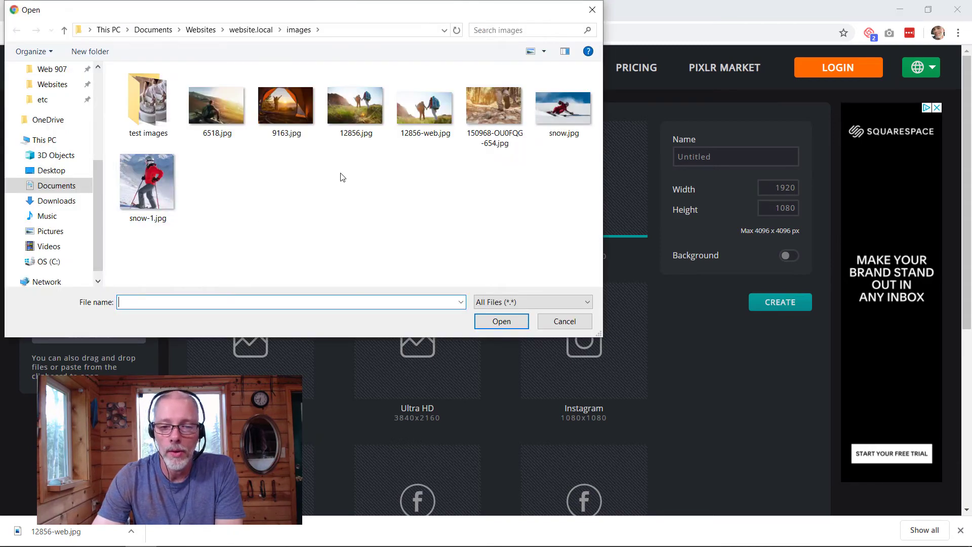
left_click(293, 120)
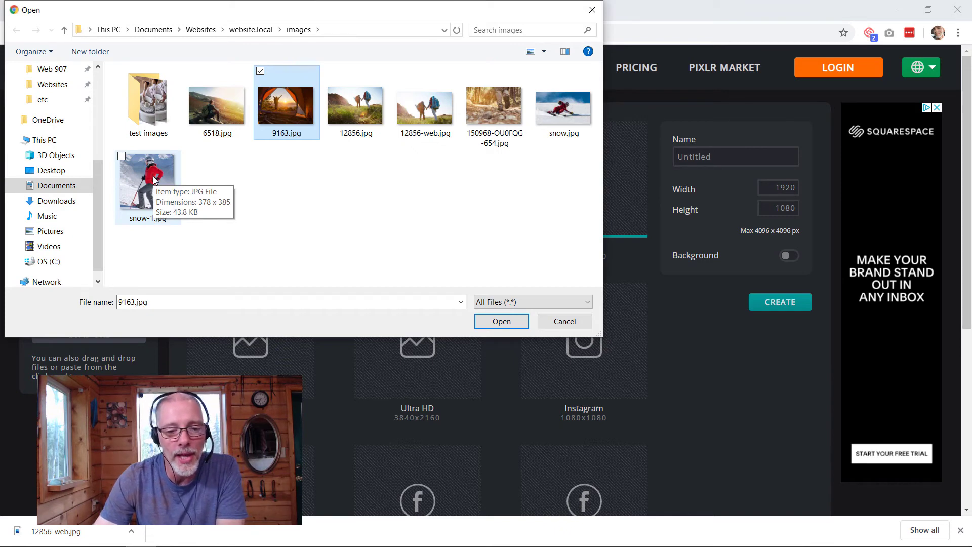
left_click(509, 321)
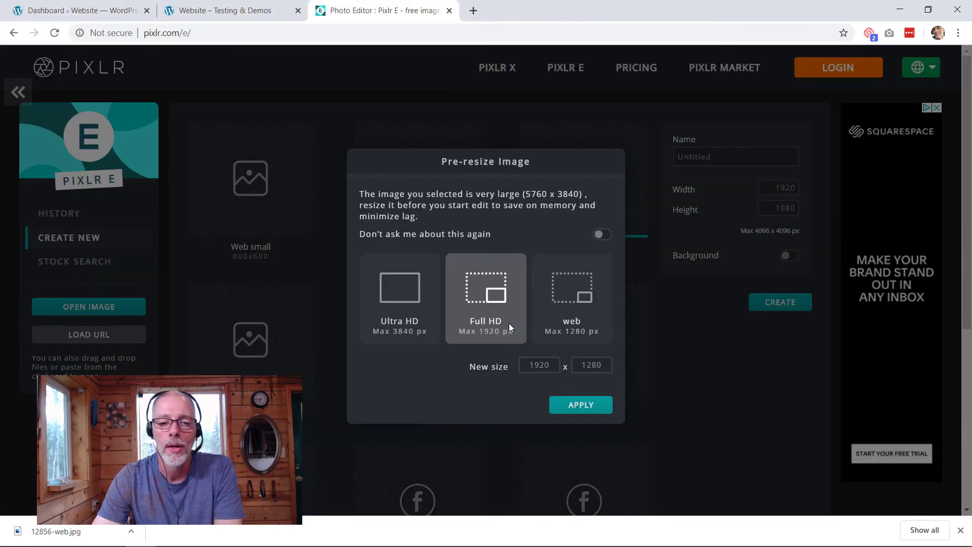
left_click(576, 408)
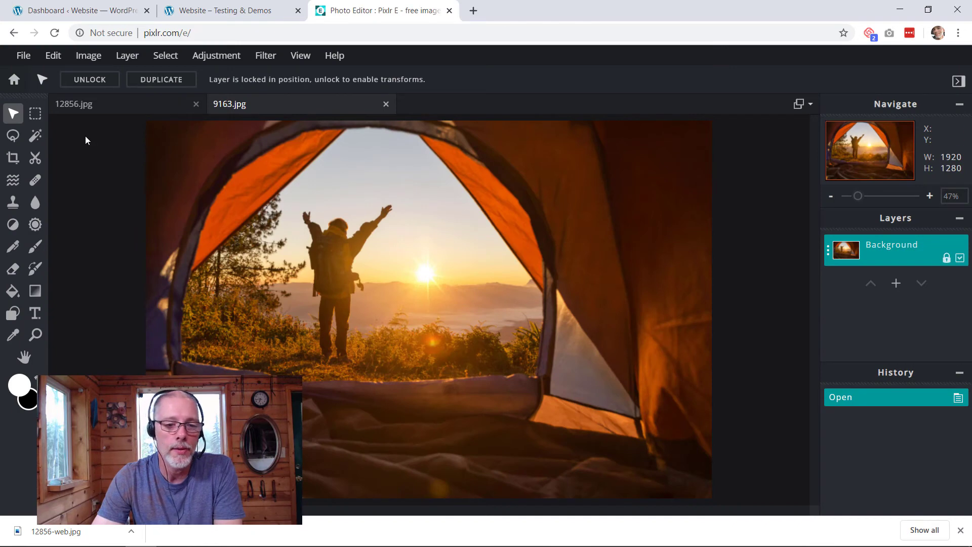
- Crop the tent photo at a fixed 378:385 ratio to 965 × 983 around the hiker
left_click(13, 158)
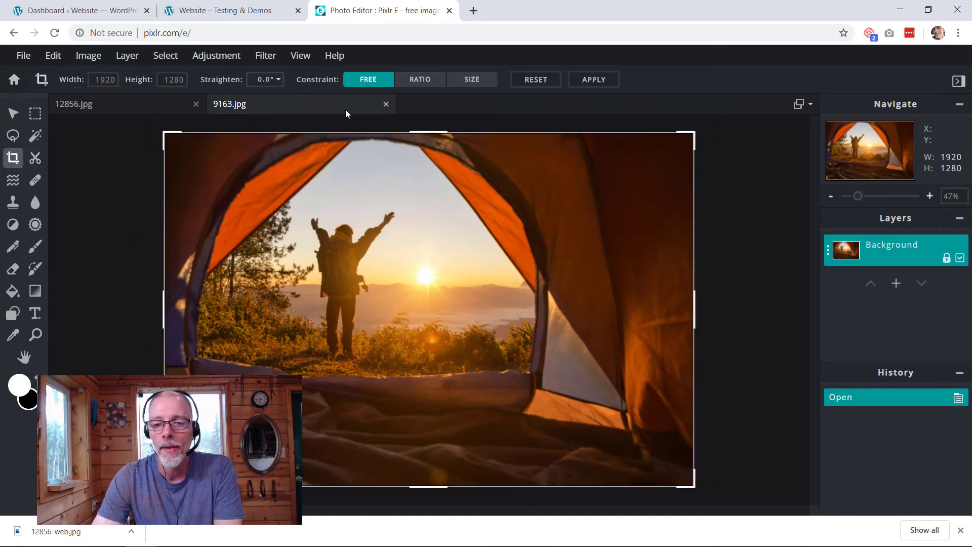
left_click(420, 80)
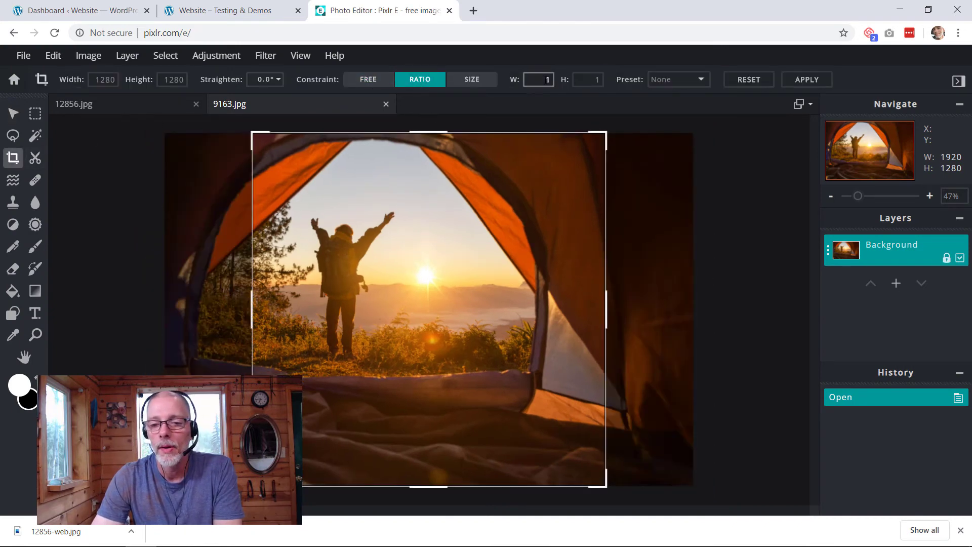
type("37")
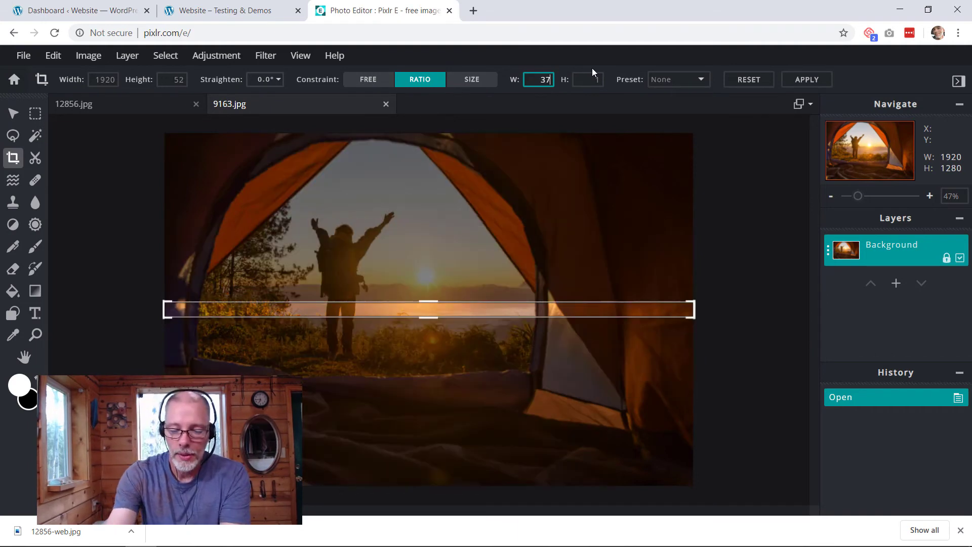
type("8")
key("Tab")
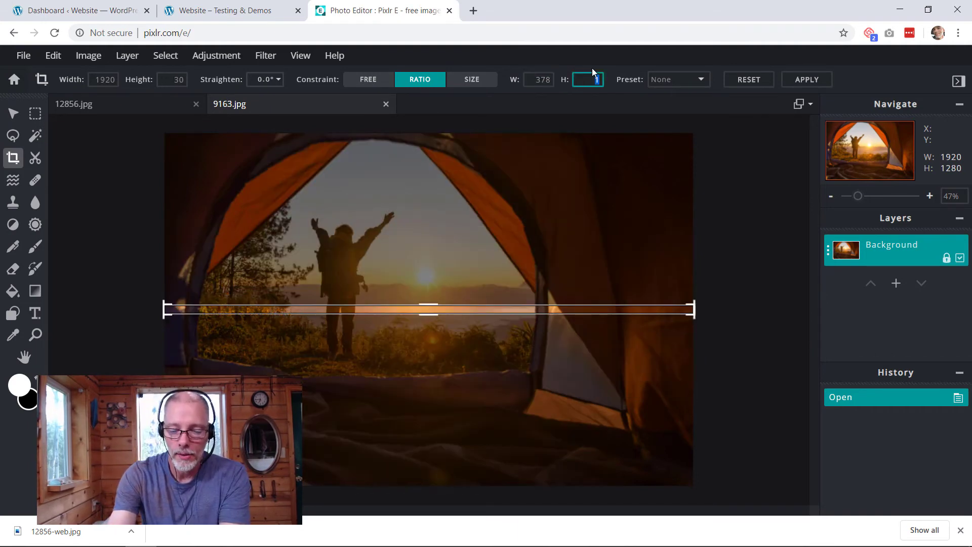
type("385")
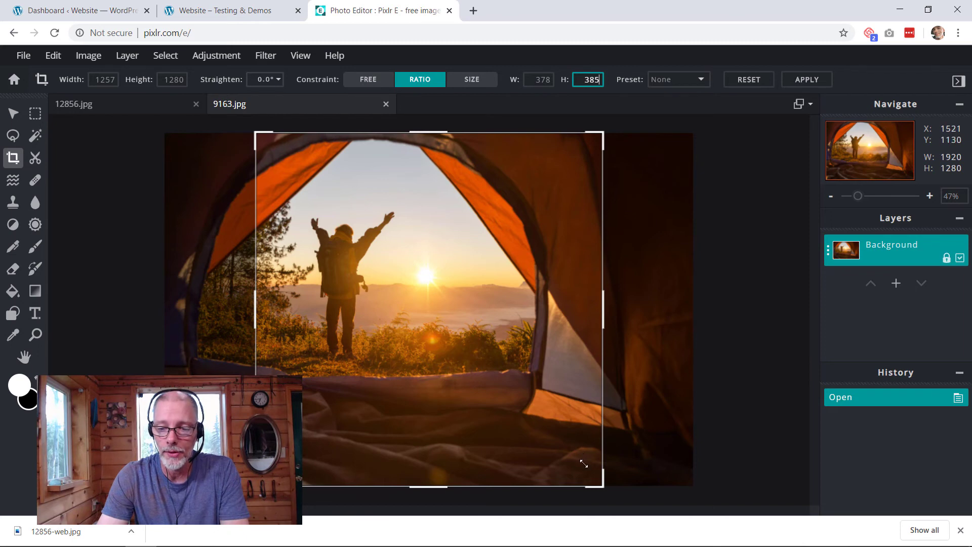
left_click_drag(599, 479, 514, 434)
left_click_drag(418, 369, 408, 357)
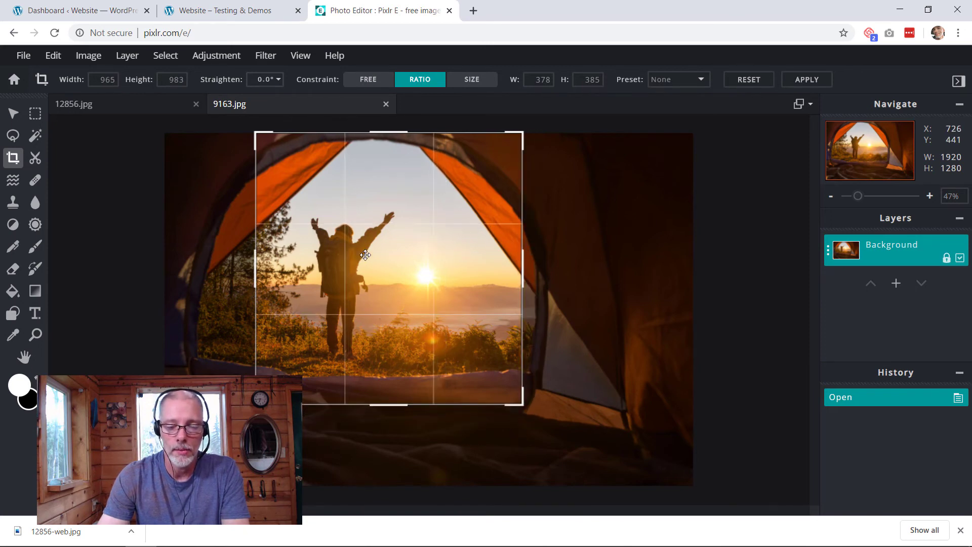
left_click_drag(366, 256, 365, 262)
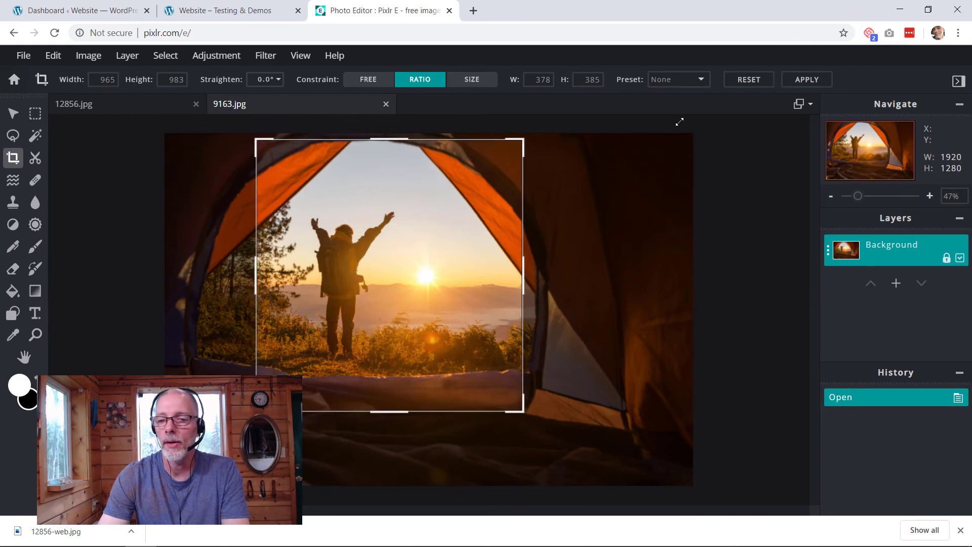
left_click(805, 80)
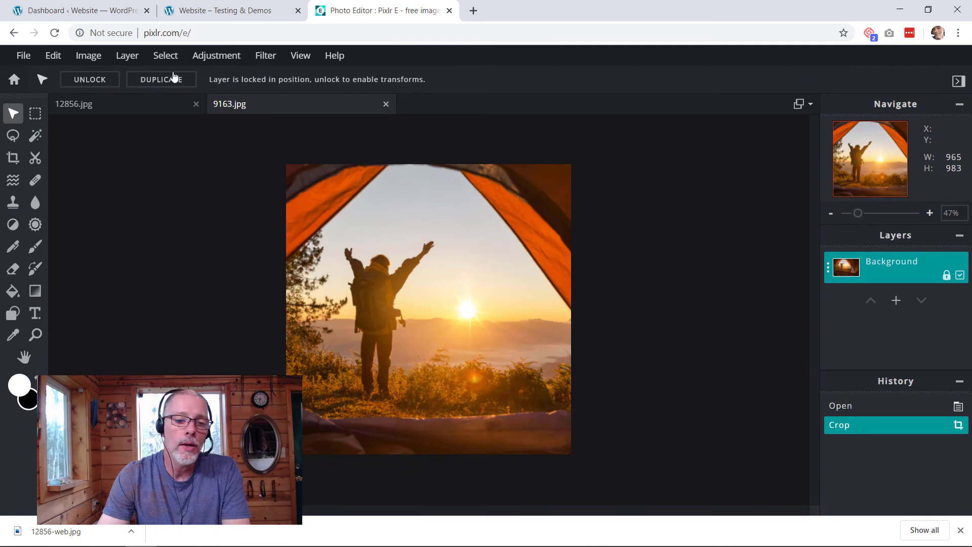
- Resize the cropped tent photo to width 378, keeping proportions so height becomes 385
left_click(88, 56)
left_click(96, 76)
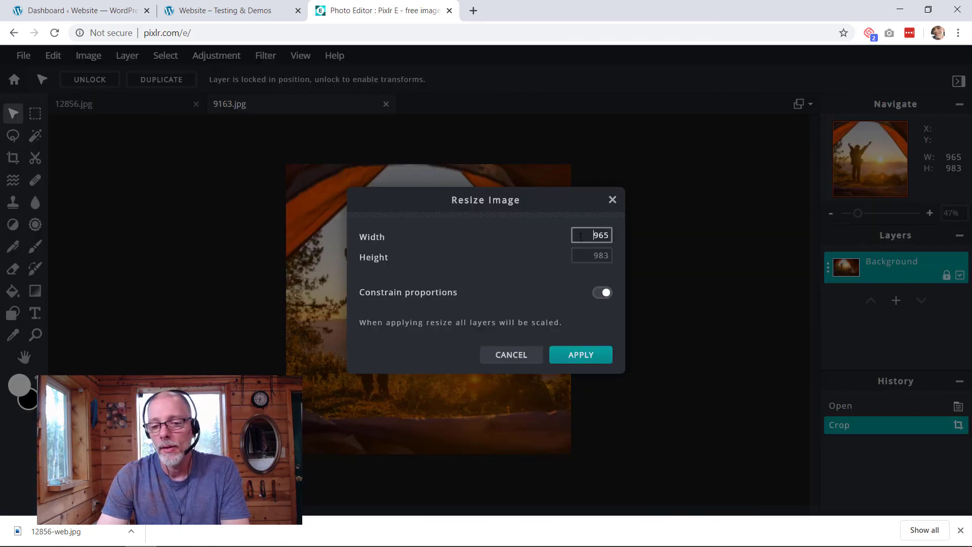
left_click_drag(579, 238, 608, 236)
type("378")
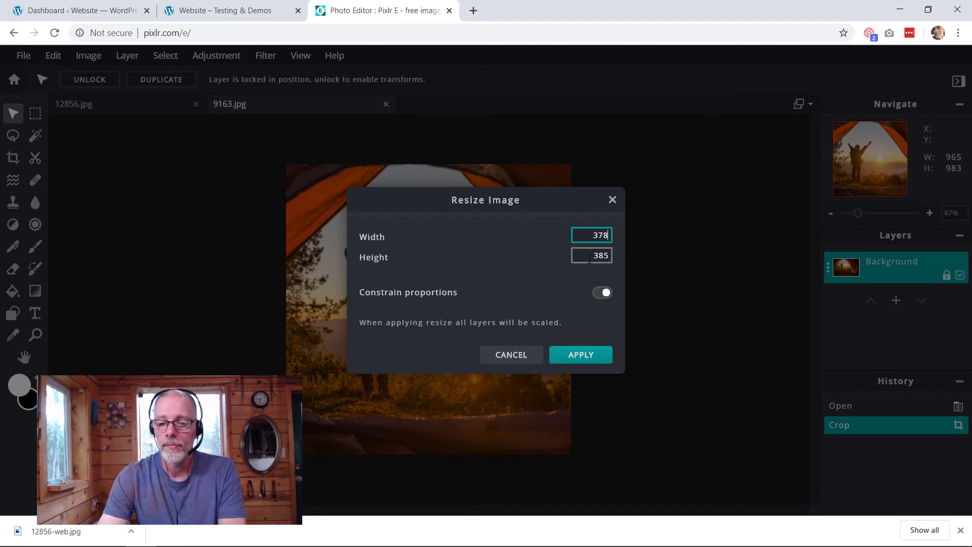
left_click(584, 358)
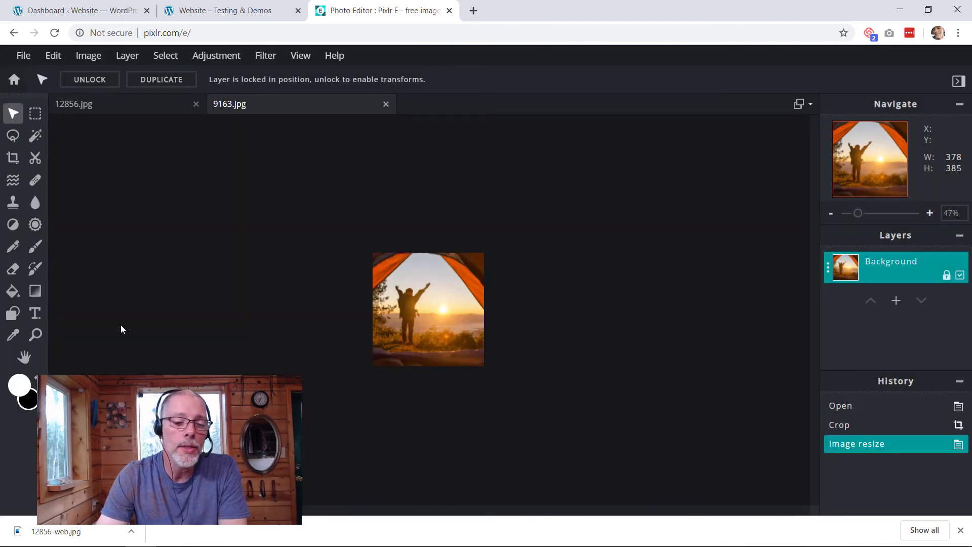
- Save the tent photo as a MED-quality (70%) JPEG named 9163-web.jpg
left_click(23, 57)
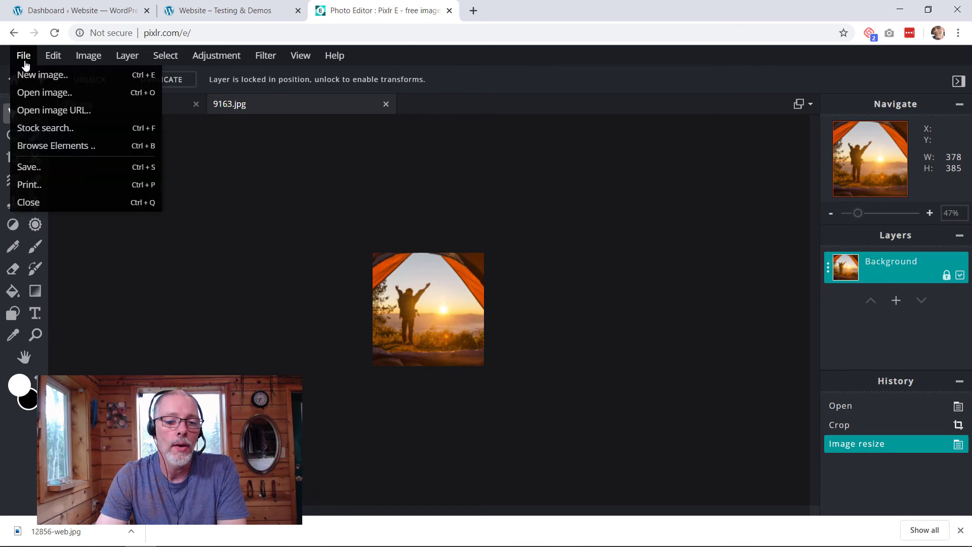
left_click(34, 167)
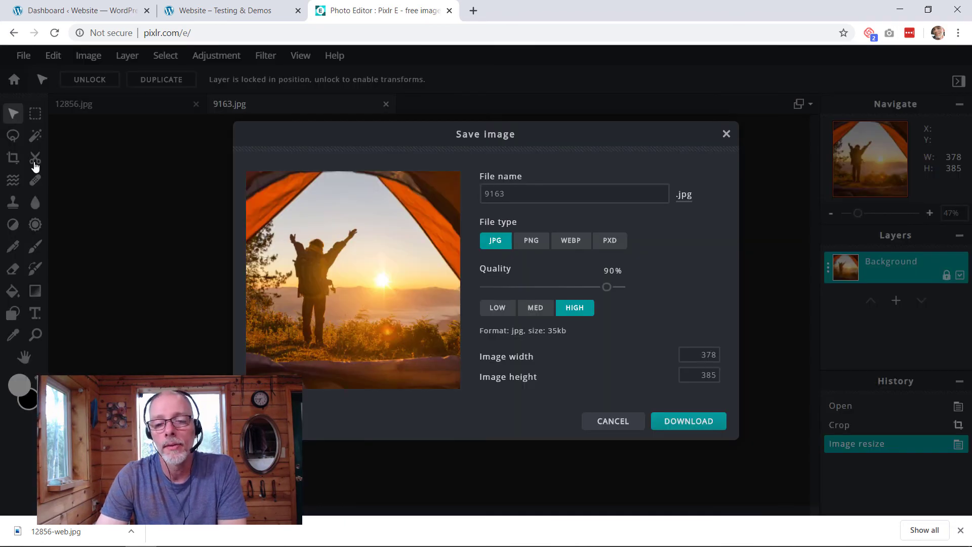
left_click(535, 308)
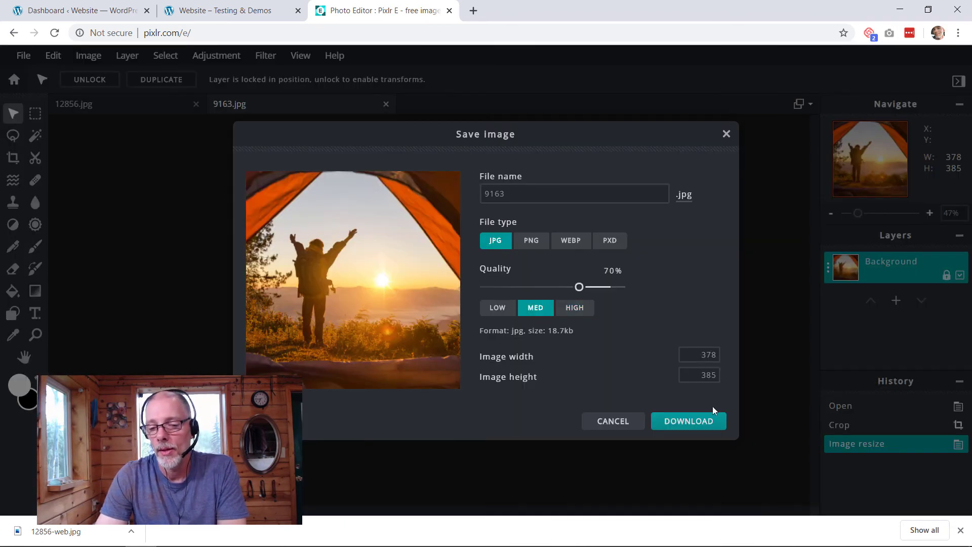
left_click(697, 422)
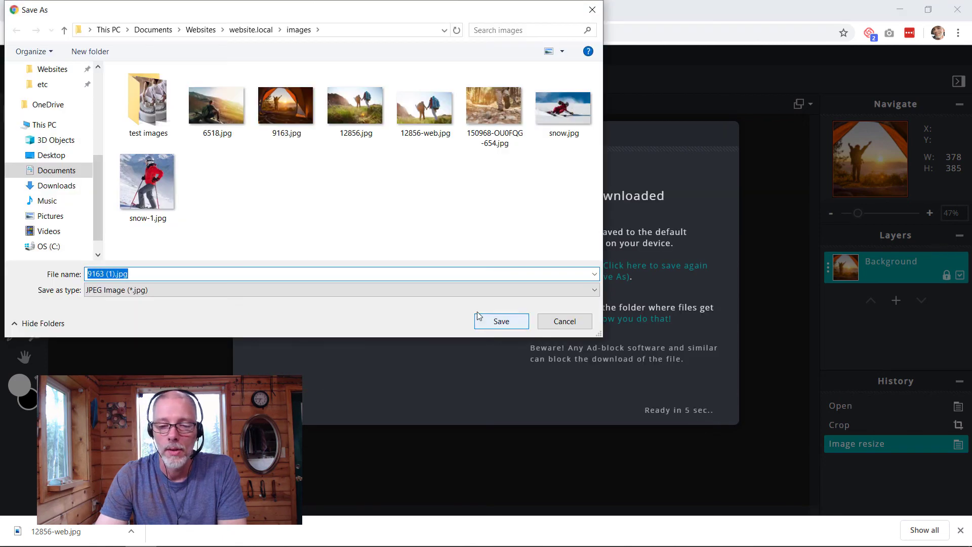
left_click(114, 272)
key("BackSpace")
key("BackSpace")
key("BackSpace")
key("BackSpace")
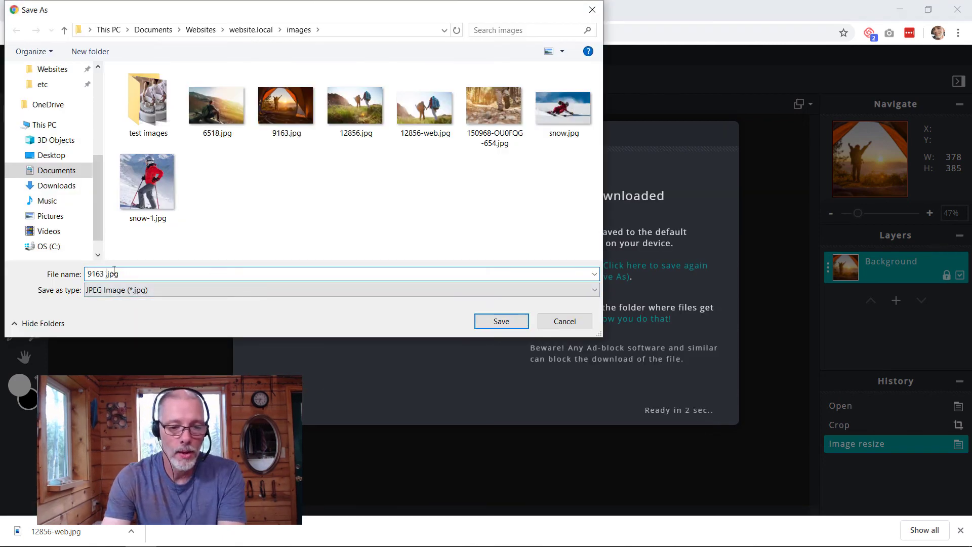
type("-web")
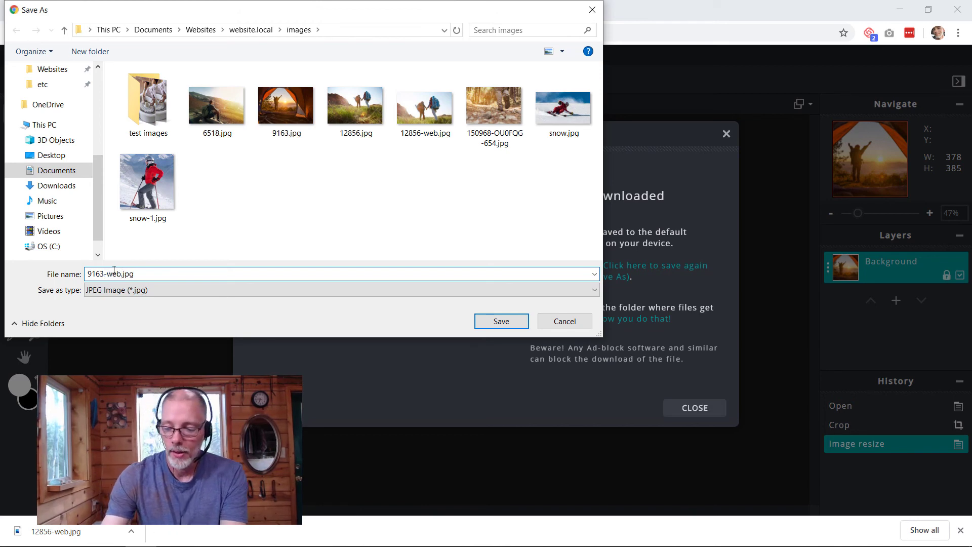
key("Return")
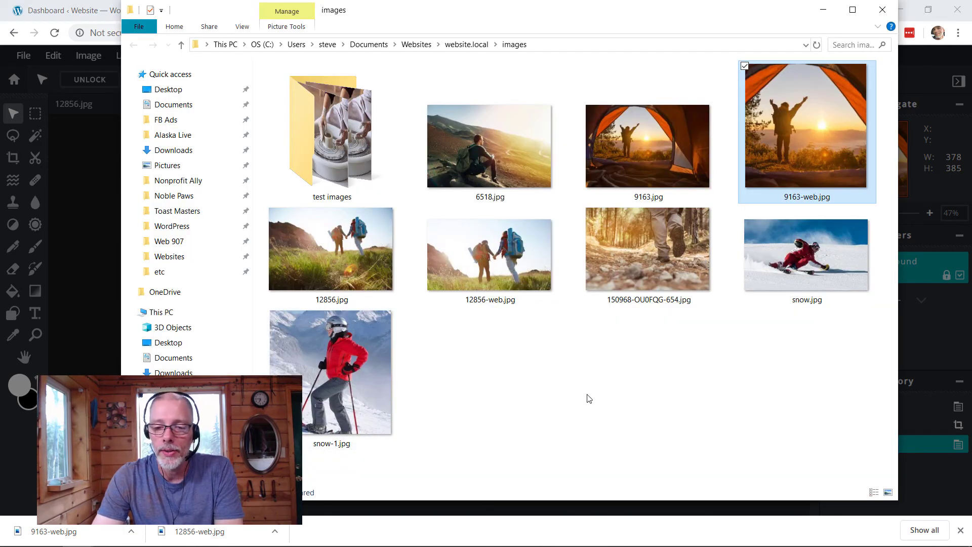
- Compare thumbnail dimensions in the images folder, checking 9163-web.jpg against 378 × 385 snow-1.jpg
mouse_move(504, 263)
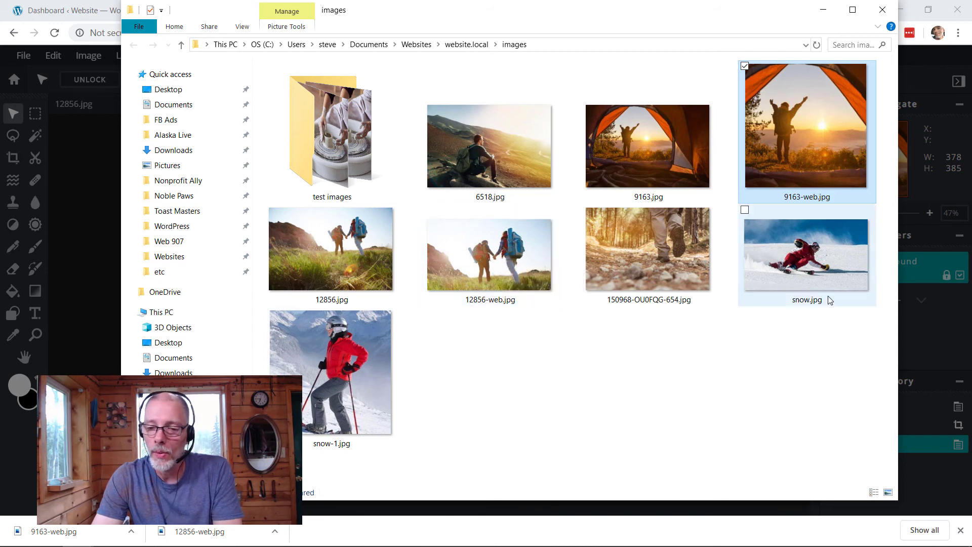
mouse_move(830, 300)
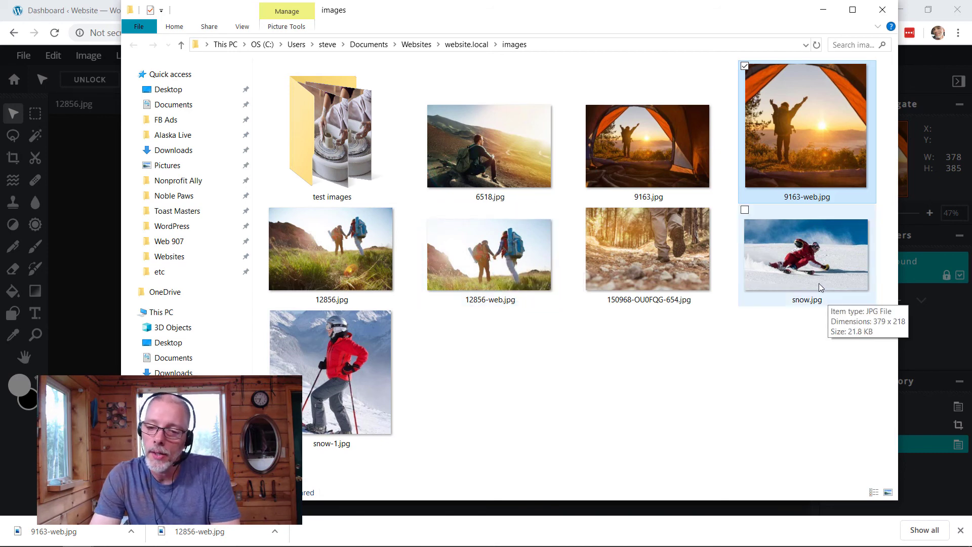
mouse_move(792, 160)
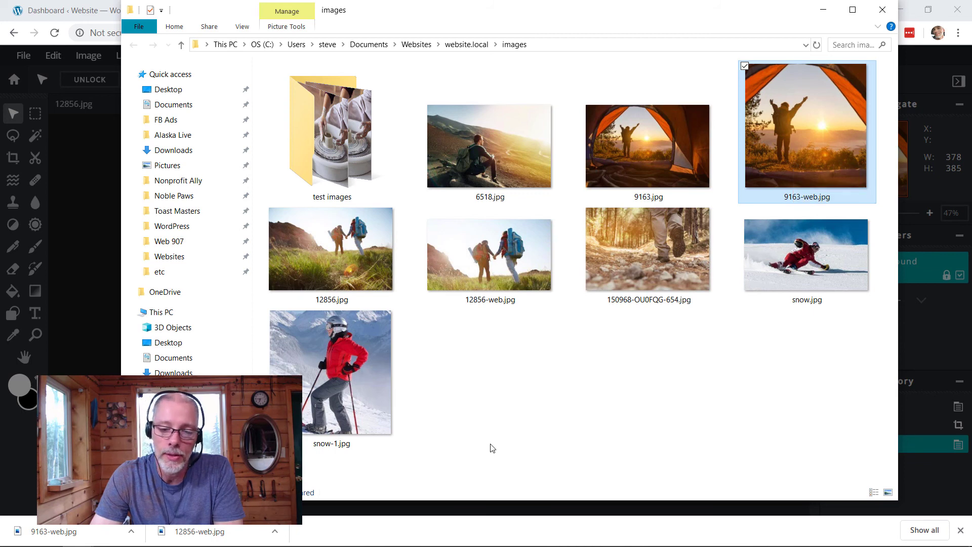
mouse_move(375, 389)
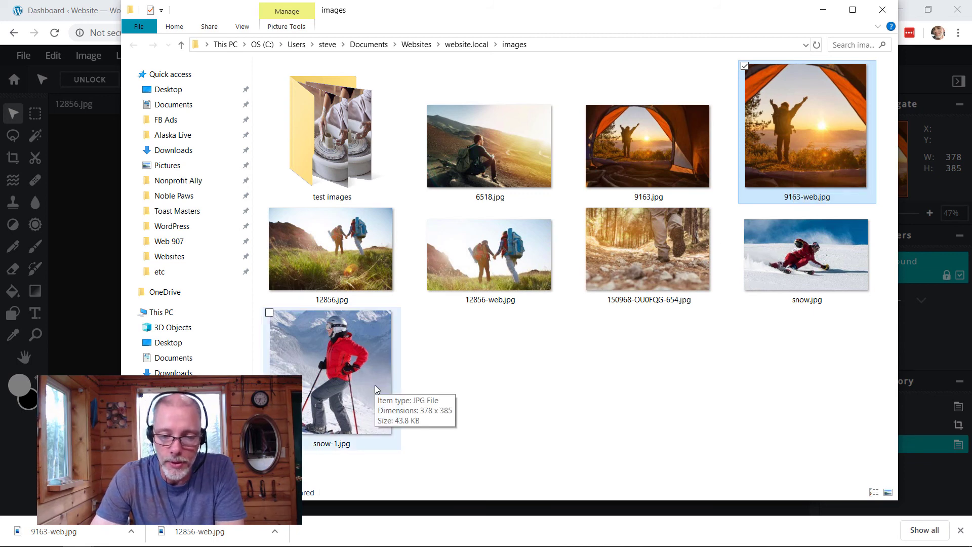
- Minimize Explorer, glance at the live website, then return to Pixlr and dismiss the download notice
left_click(823, 9)
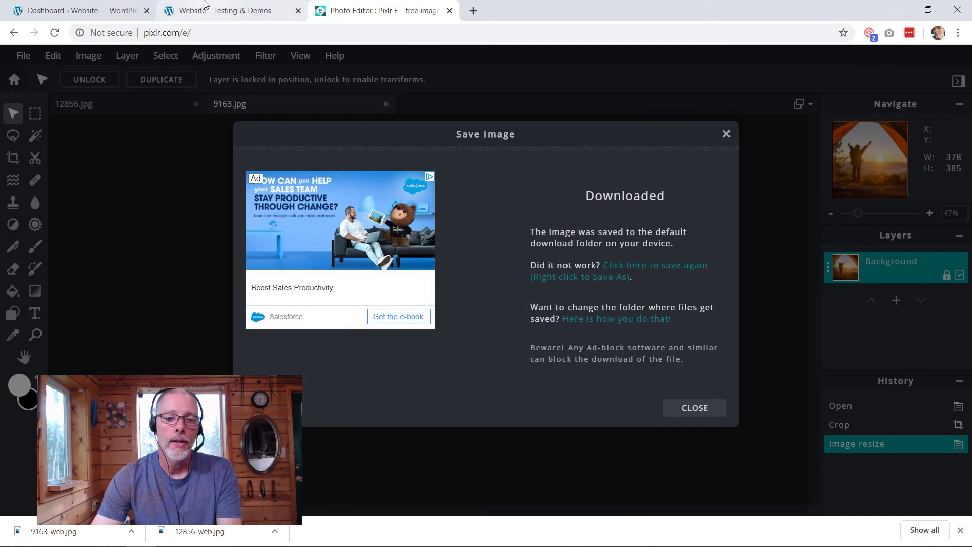
left_click(205, 3)
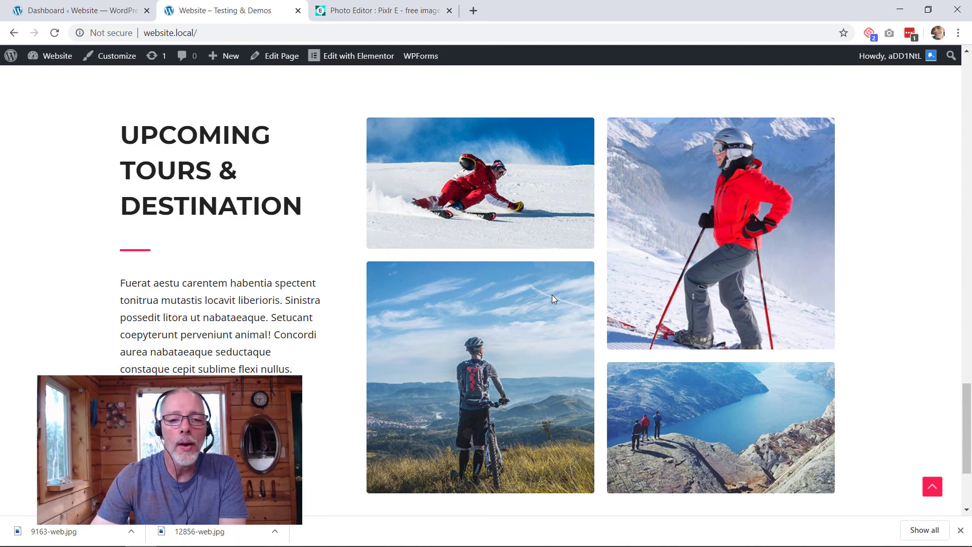
right_click(373, 9)
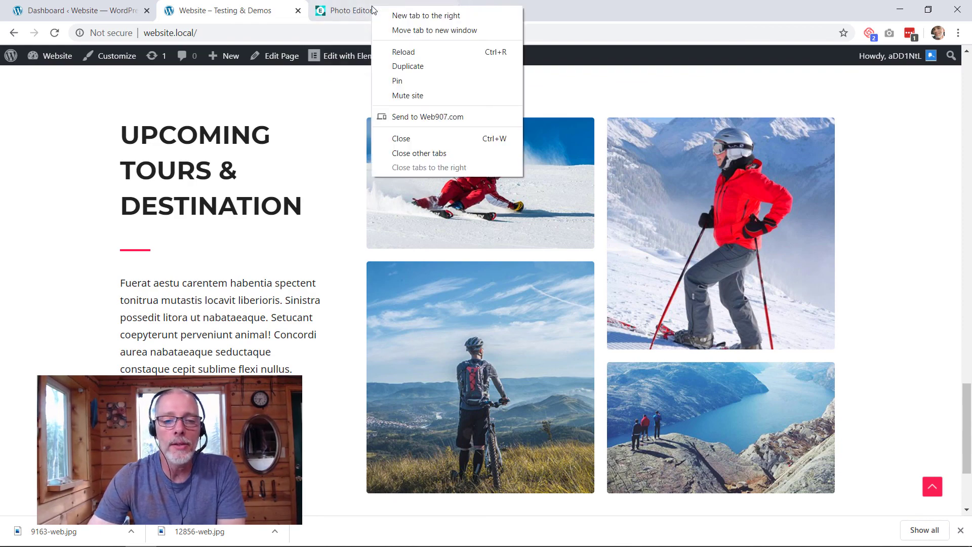
left_click(361, 10)
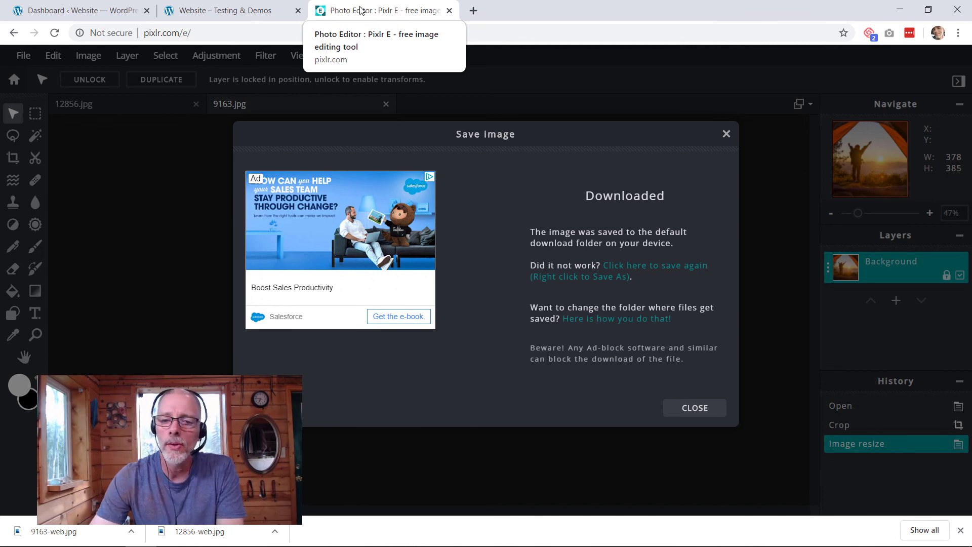
left_click(726, 135)
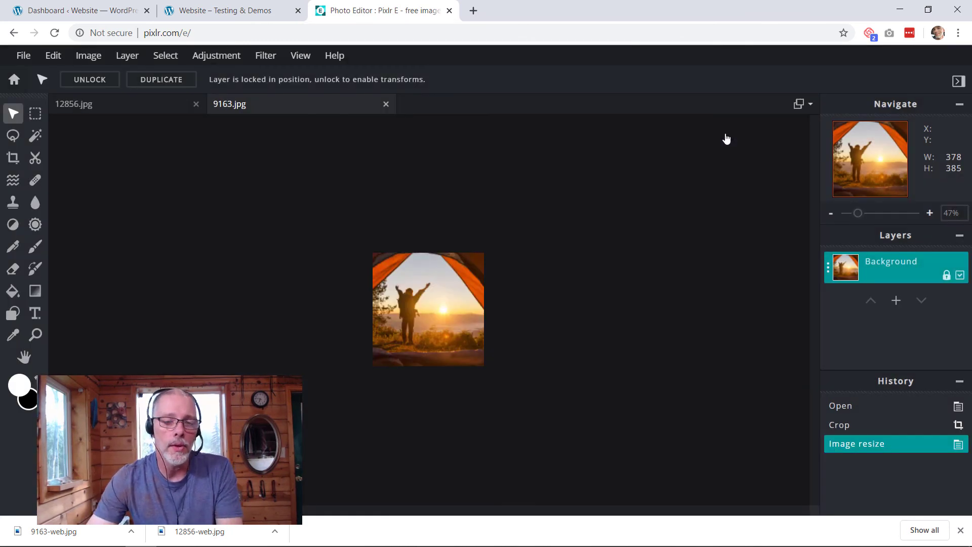